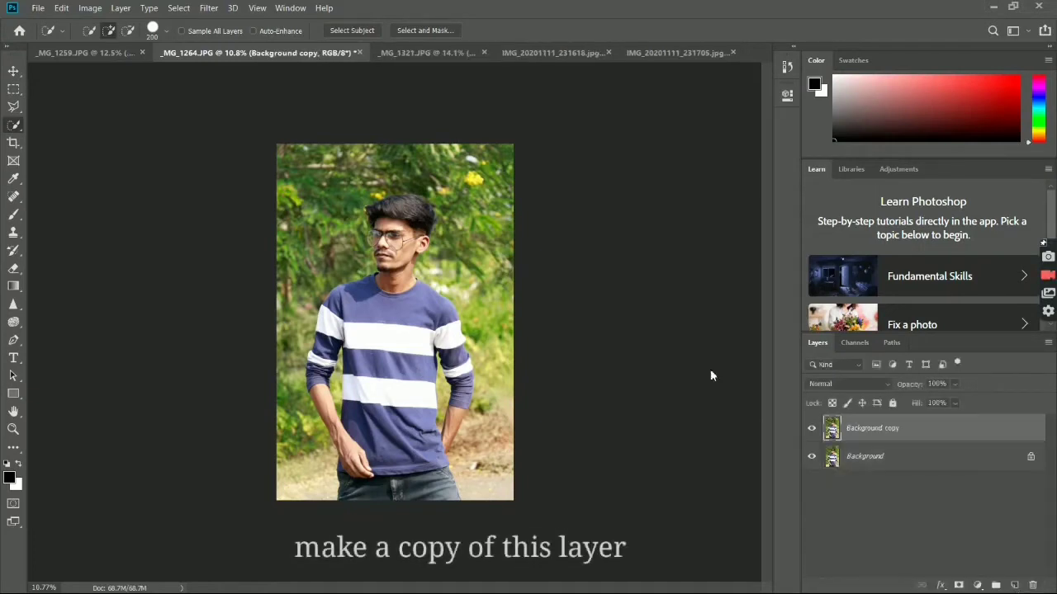
Step: Start a Pen tool path on the Background copy layer, tracing the jeans' outer edge up from the photo's lower border
left_click(14, 72)
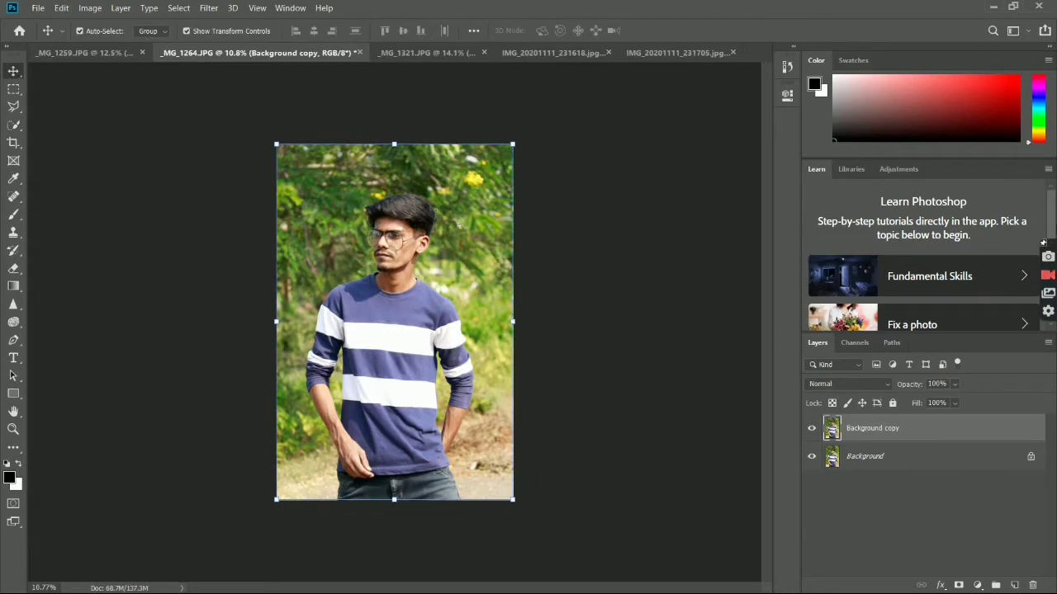
left_click(13, 339)
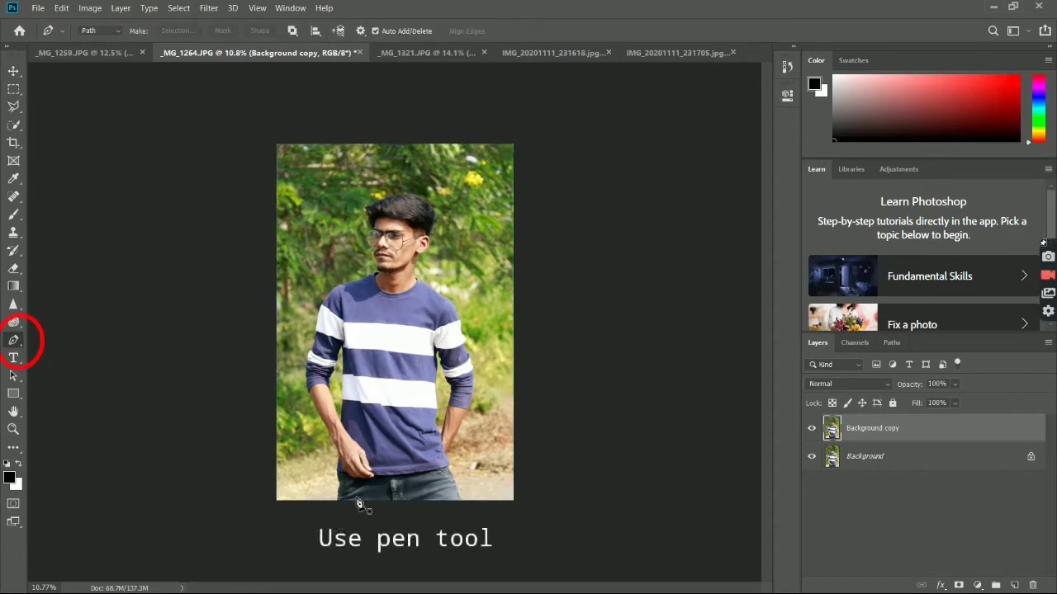
scroll(359, 494, "up", 5)
scroll(349, 507, "down", 1)
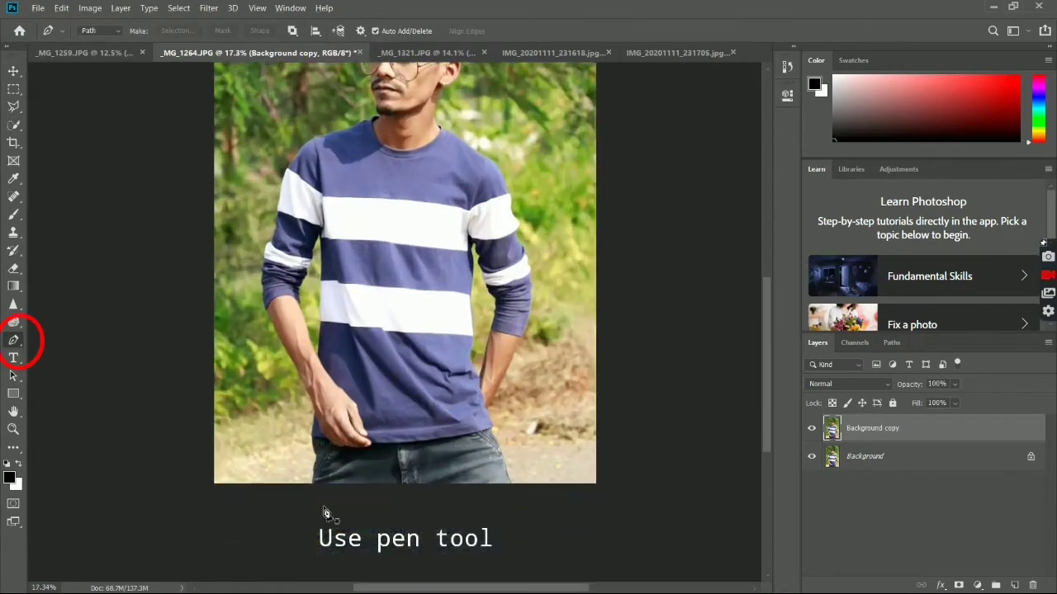
scroll(330, 508, "up", 4)
scroll(315, 503, "up", 3)
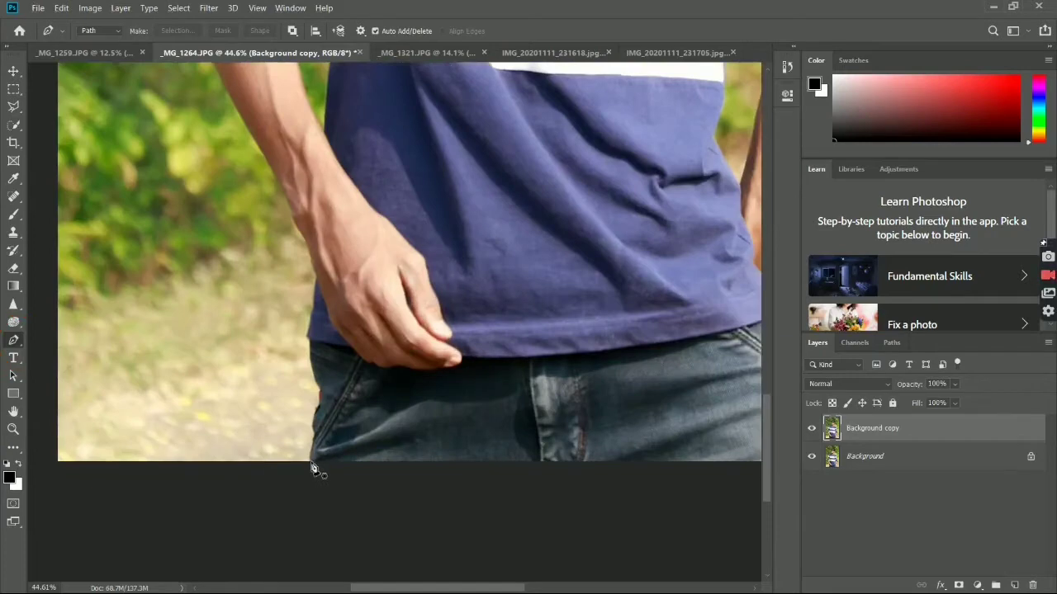
left_click(308, 458)
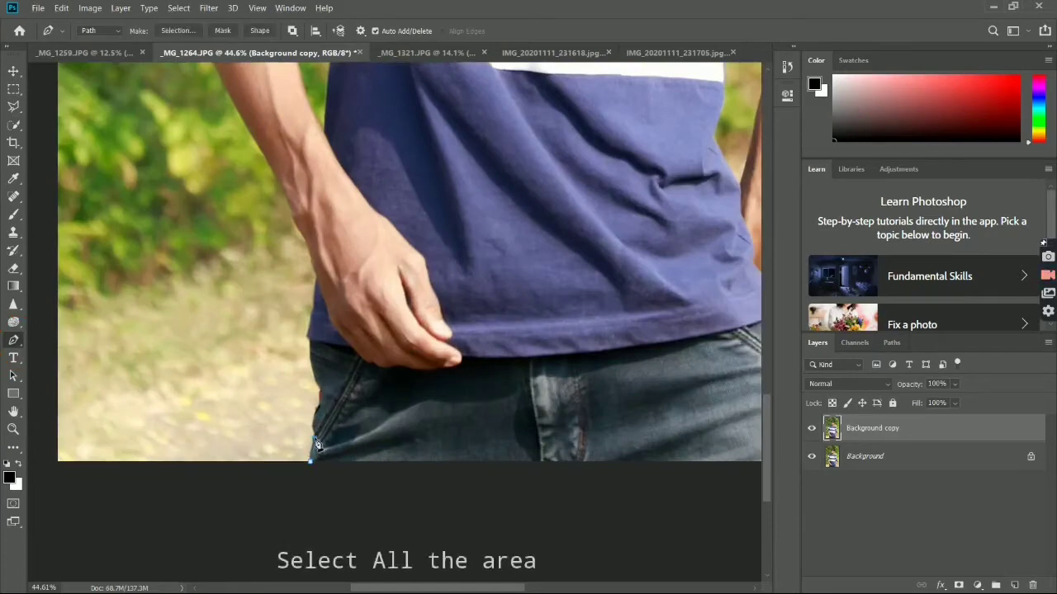
left_click(312, 414)
scroll(314, 407, "up", 4)
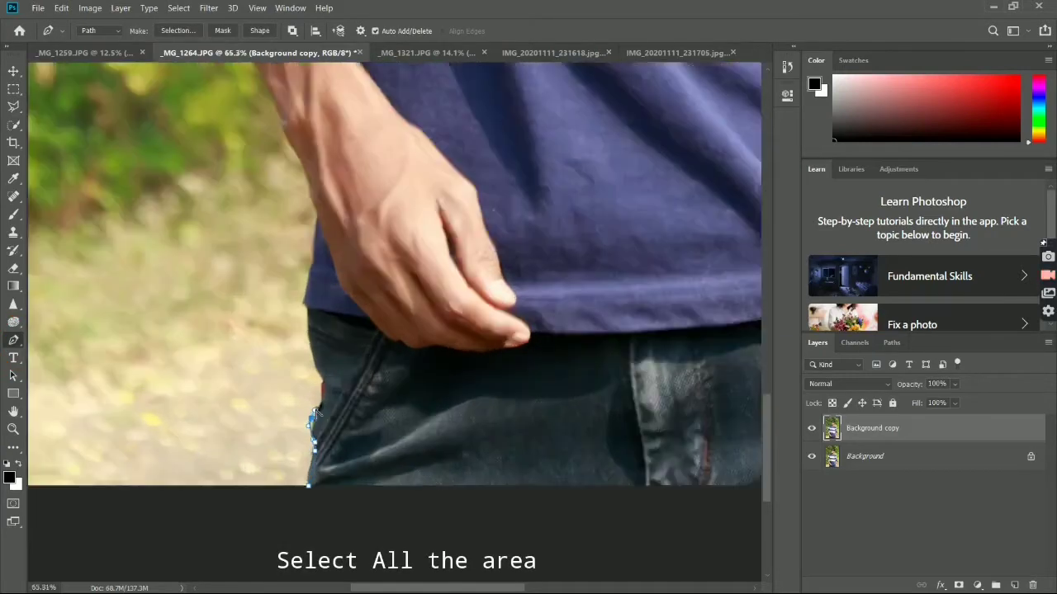
left_click(314, 410)
left_click(320, 407)
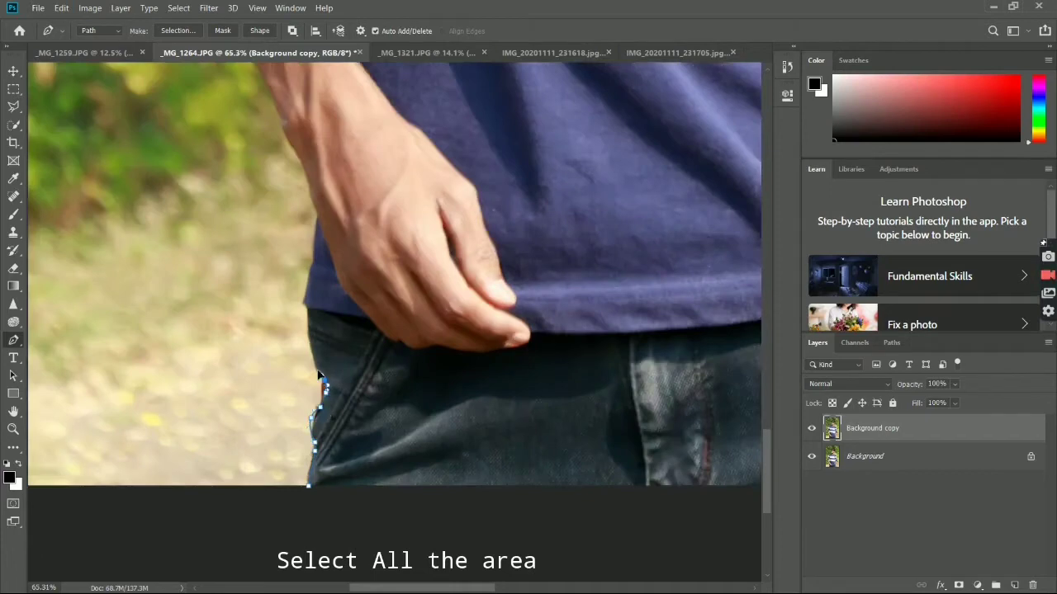
Step: Extend the path up the rest of the jeans, around the shirt hem and along the shirt edge to the hanging hand
left_click(309, 336)
left_click(305, 298)
left_click(311, 262)
left_click(313, 247)
left_click(316, 224)
left_click(316, 212)
scroll(318, 198, "up", 4)
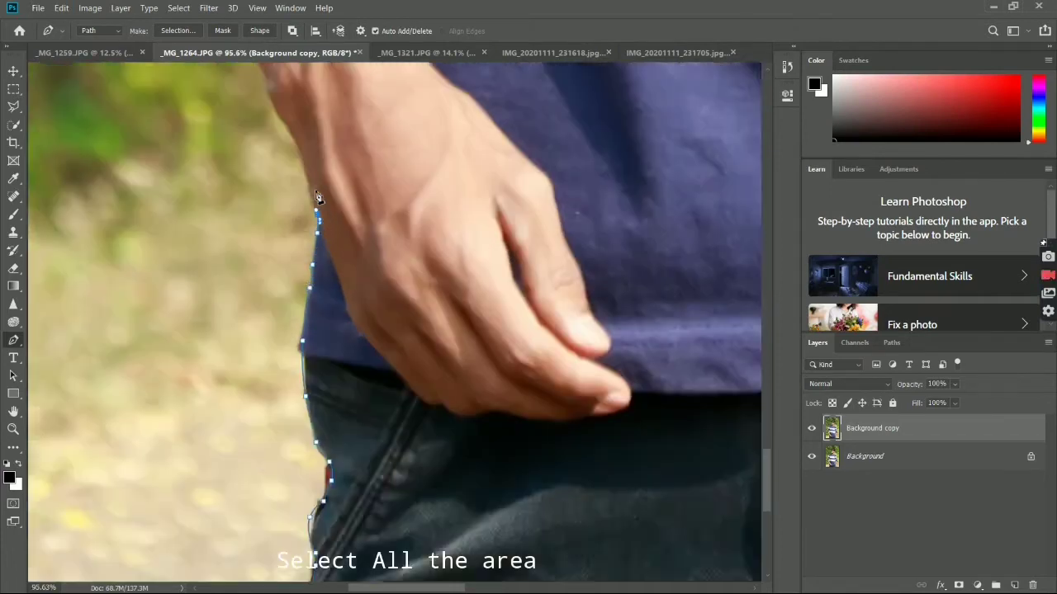
Step: Continue the path along the hand's outer edge and up the forearm toward the rolled sleeve
left_click_drag(319, 198, 332, 285)
left_click(281, 177)
left_click_drag(255, 97, 314, 276)
left_click(289, 239)
left_click_drag(255, 184, 303, 278)
left_click(303, 275)
left_click_drag(230, 124, 300, 287)
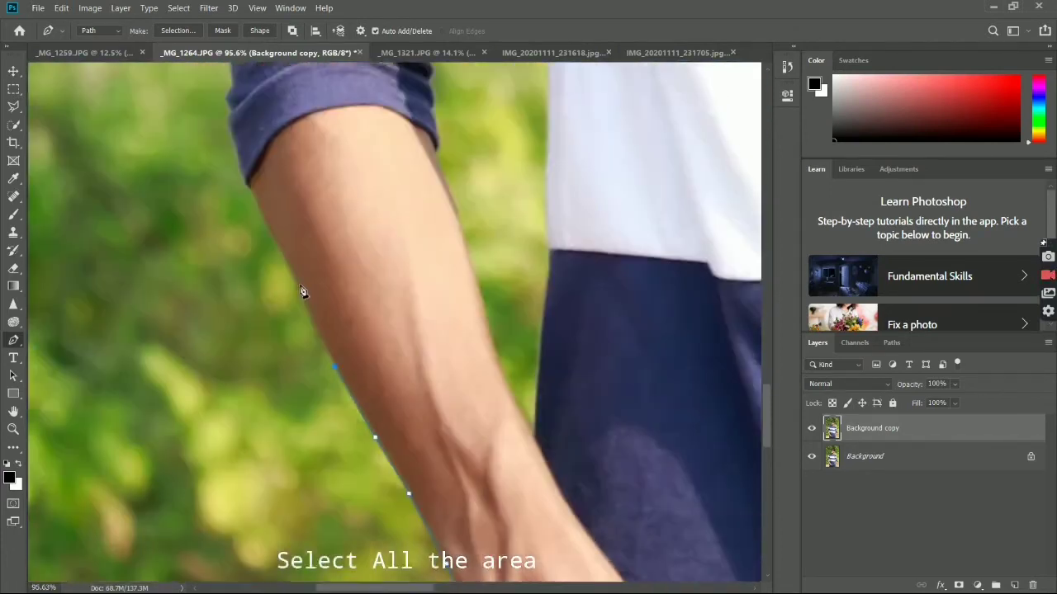
left_click(295, 277)
Step: Trace the path from the top of the forearm around the lower edge of the sleeve cuff
left_click_drag(249, 182, 318, 371)
left_click(303, 277)
scroll(317, 371, "up", 6)
left_click(312, 335)
left_click(291, 244)
left_click(301, 199)
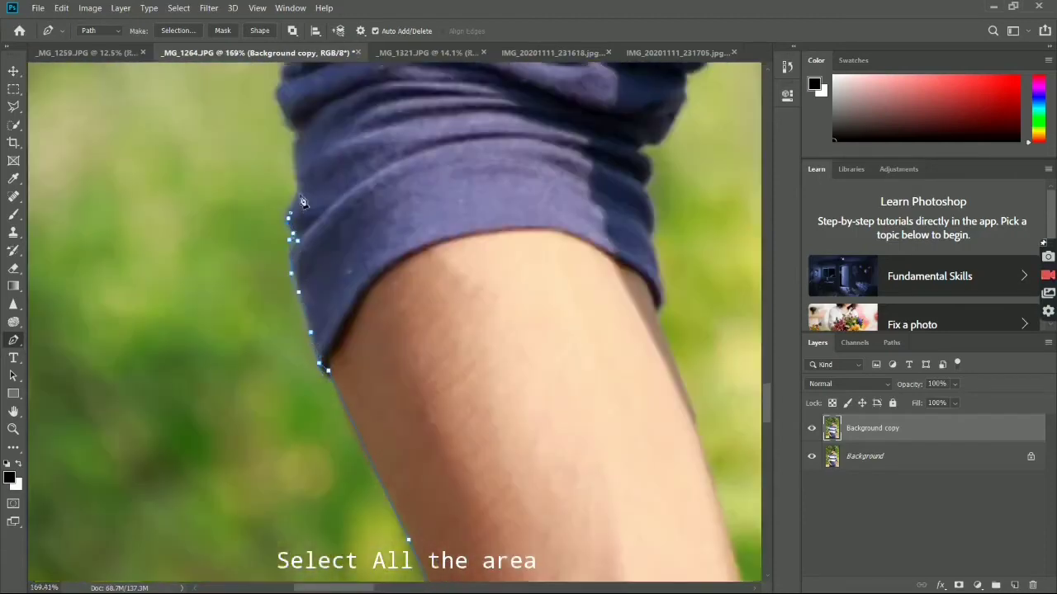
Step: Continue the path up the bunched dark blue folds of the sleeve cuff with closely spaced anchor points
left_click_drag(298, 198, 336, 328)
left_click(321, 256)
left_click(317, 233)
left_click(319, 210)
left_click_drag(333, 205, 342, 228)
left_click(337, 182)
left_click(321, 136)
left_click(327, 112)
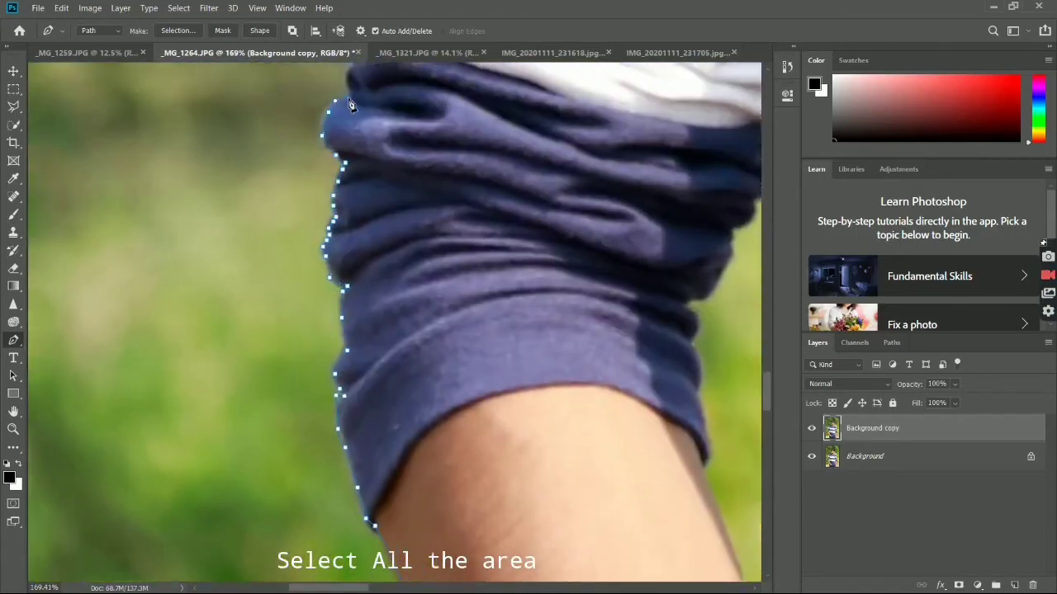
Step: Extend the path past the last dark fold and around the outer edge of the sleeve's narrow white stripe
left_click_drag(351, 101, 369, 218)
left_click(369, 185)
left_click(375, 147)
left_click(392, 209)
left_click(392, 181)
left_click(392, 160)
left_click_drag(376, 146, 282, 273)
left_click(397, 146)
left_click(288, 228)
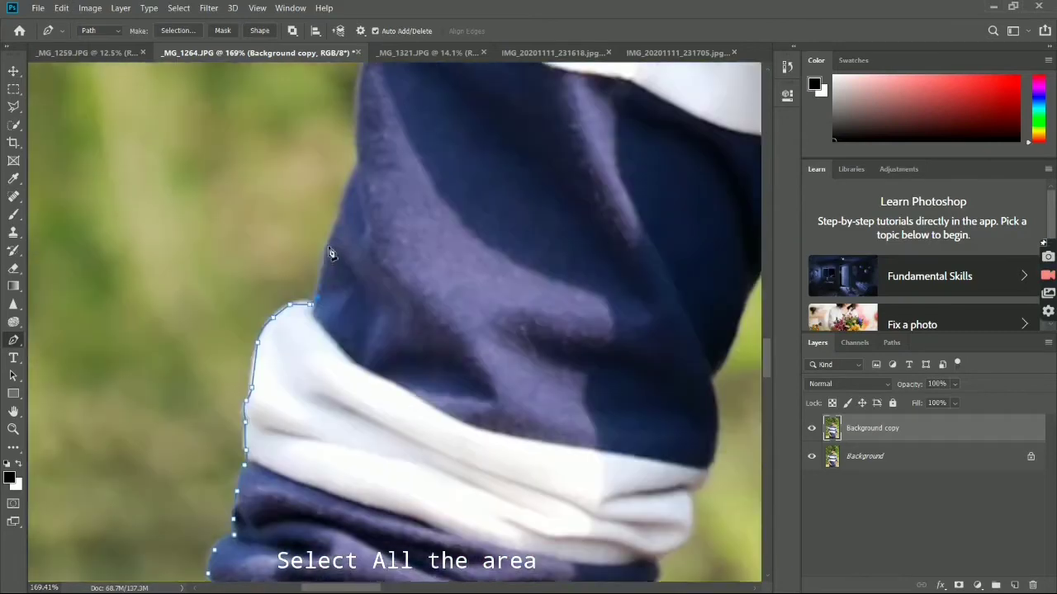
Step: Trace the outer edge of the dark blue sleeve section up to the wide white band
left_click(328, 249)
left_click_drag(339, 216, 347, 309)
left_click(352, 204)
left_click(359, 210)
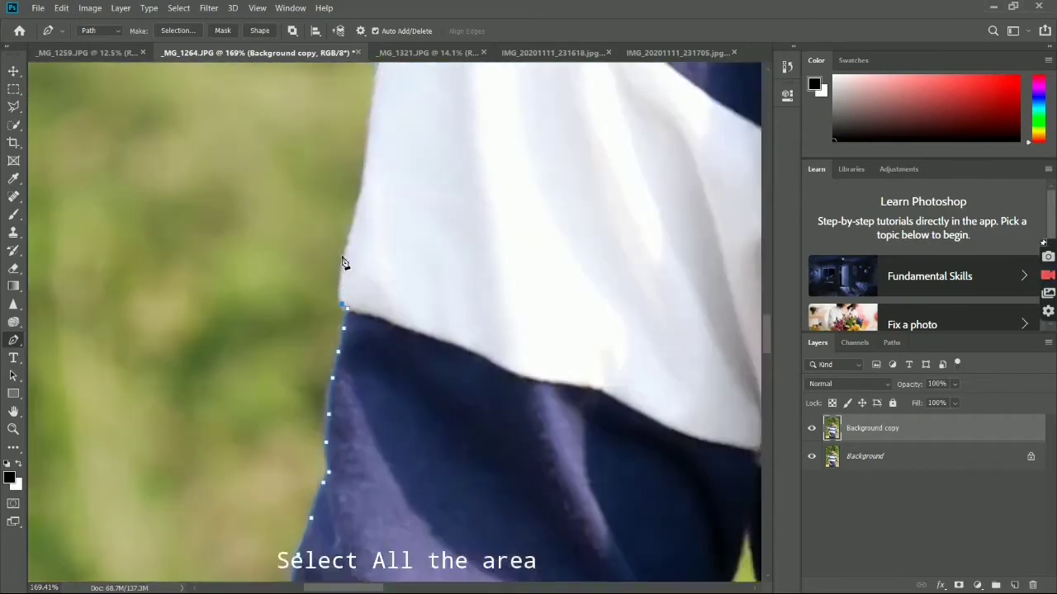
Step: Continue the path along the outer edge of the sleeve's wide white band to its upper end
left_click(343, 261)
left_click(353, 240)
left_click_drag(353, 240, 310, 431)
left_click(321, 308)
left_click(318, 309)
left_click_drag(332, 278, 298, 356)
left_click(330, 293)
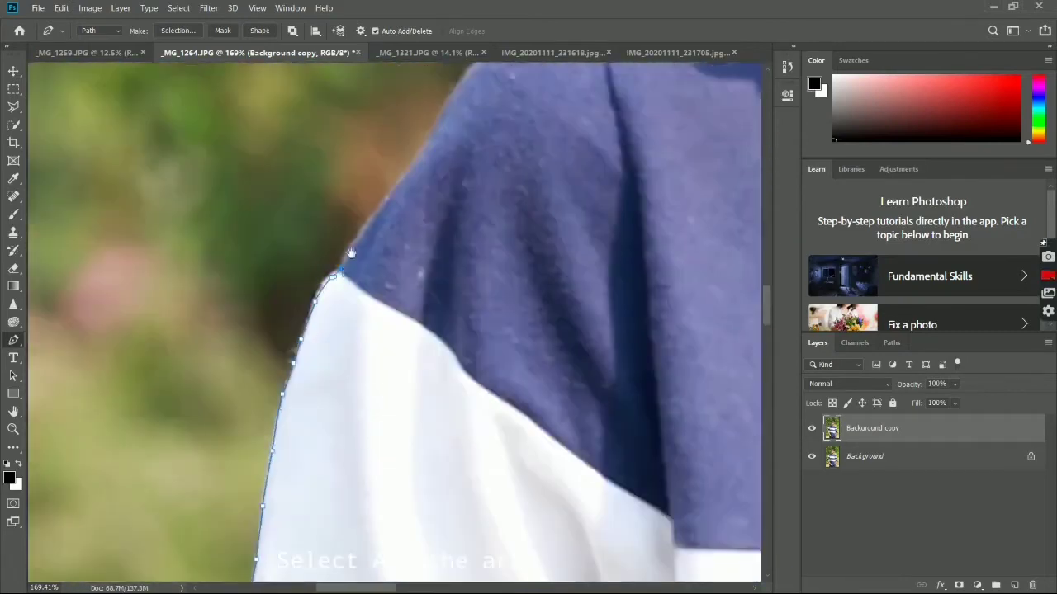
Step: Extend the path along the blue upper sleeve and around the curve of the shoulder
left_click_drag(351, 252, 238, 409)
left_click(298, 340)
left_click(315, 308)
left_click_drag(315, 308, 258, 368)
left_click(281, 330)
left_click(331, 271)
left_click(355, 253)
left_click_drag(355, 252, 194, 370)
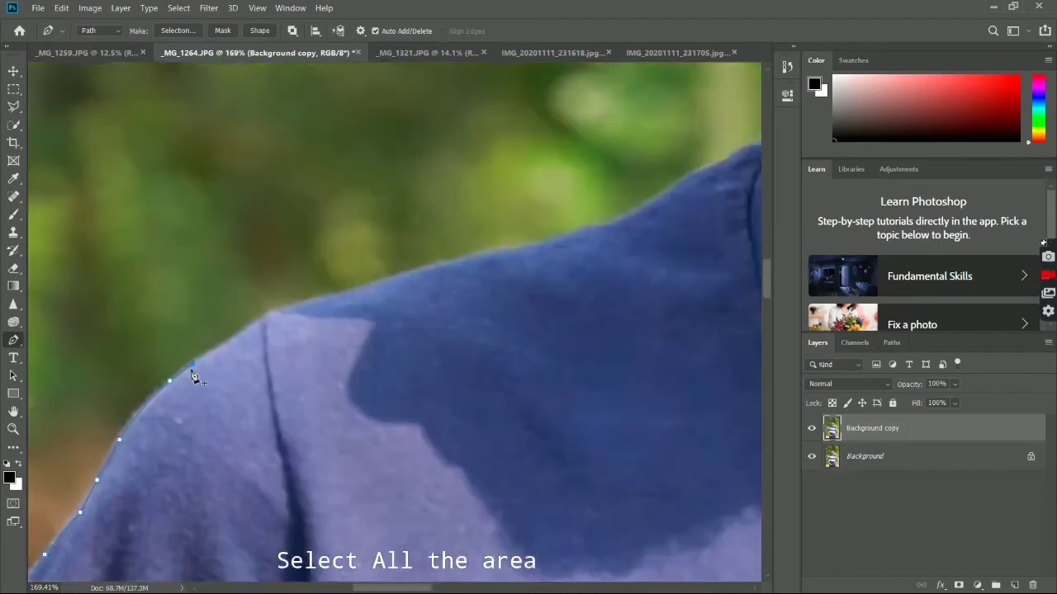
left_click(255, 322)
left_click(311, 300)
key("ctrl+z")
key("ctrl+z")
key("ctrl+z")
Step: Trace the path past the sleeve seam and along the top edge of the shoulder toward the neck
left_click_drag(277, 314, 116, 356)
left_click(157, 354)
left_click(211, 330)
left_click(176, 329)
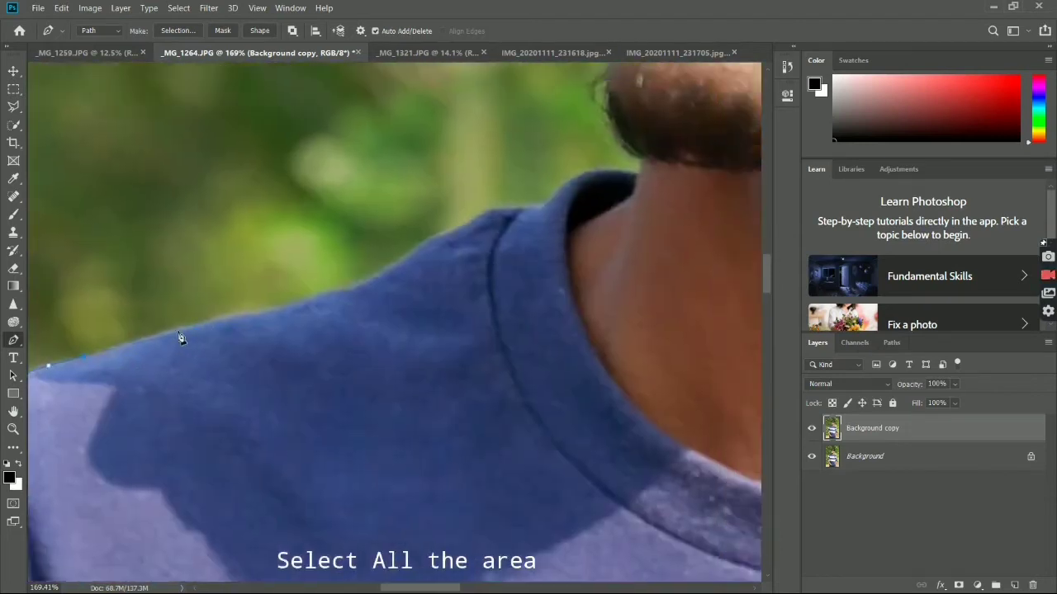
left_click(269, 307)
left_click_drag(312, 302, 177, 322)
left_click(201, 312)
left_click(222, 302)
left_click(241, 300)
Step: Continue the path up the sloping shoulder to the shirt's collar
left_click_drag(222, 296, 150, 314)
left_click(166, 307)
left_click(196, 289)
left_click(221, 282)
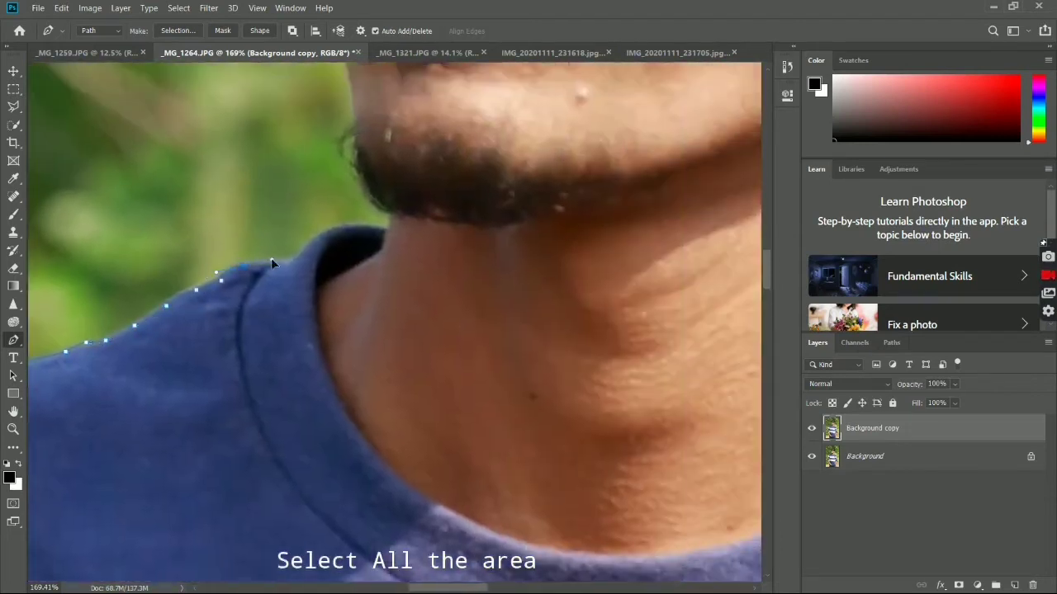
left_click(272, 259)
left_click_drag(294, 259, 232, 272)
left_click(232, 273)
Step: Extend the path over the top of the collar and around the bearded chin
left_click(248, 257)
left_click(278, 239)
left_click(317, 236)
left_click(329, 233)
left_click(320, 223)
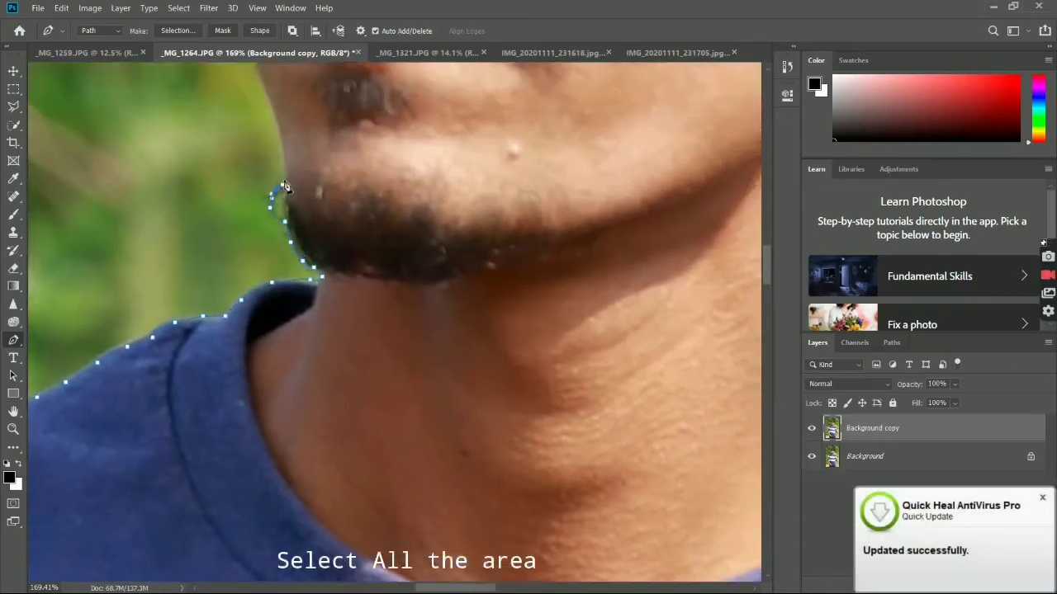
Step: Trace the face profile from the chin up past the lips to the outer end of the moustache
left_click(286, 168)
left_click_drag(280, 118, 276, 294)
left_click(269, 281)
left_click(247, 232)
left_click(240, 219)
left_click(238, 211)
left_click(236, 191)
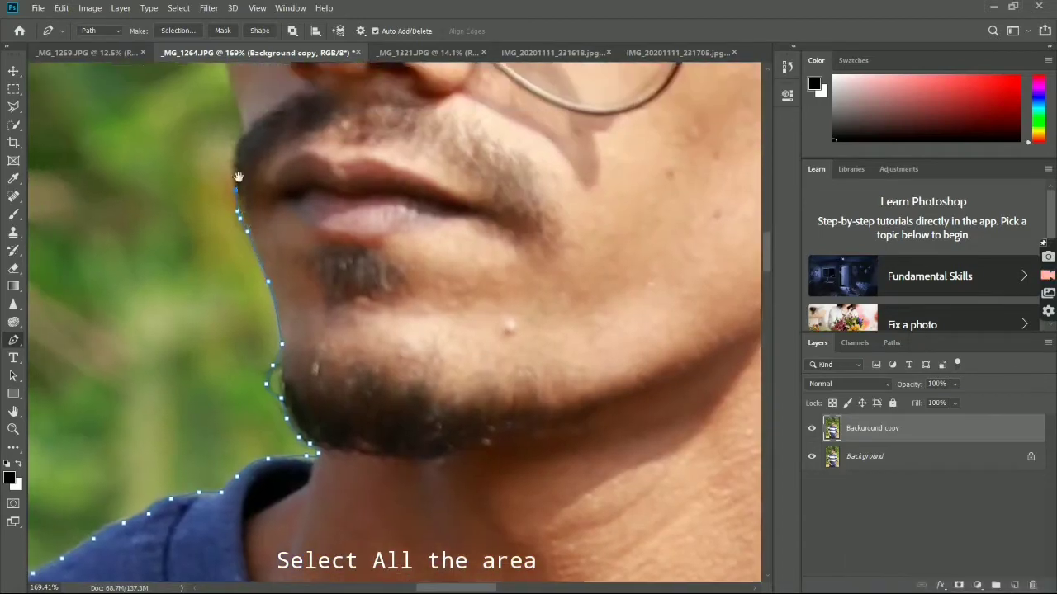
Step: Extend the path around the moustache and up the cheek to the lower rim of the glasses
left_click_drag(238, 177, 239, 251)
scroll(237, 177, "up", 4)
left_click_drag(236, 173, 260, 291)
left_click(259, 294)
left_click(246, 239)
left_click_drag(219, 236, 179, 235)
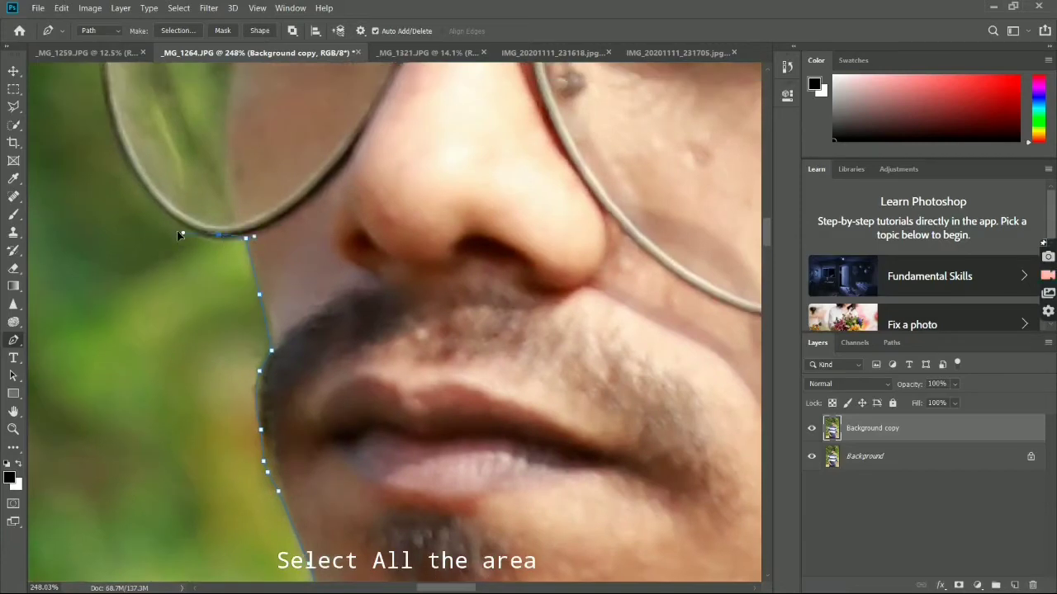
key("ctrl+z")
Step: Trace the outer lens rim from its lower edge up and around the glasses' hinge
left_click(233, 239)
left_click(204, 239)
left_click(164, 287)
left_click_drag(147, 199, 160, 293)
left_click(146, 211)
left_click(143, 210)
left_click(159, 197)
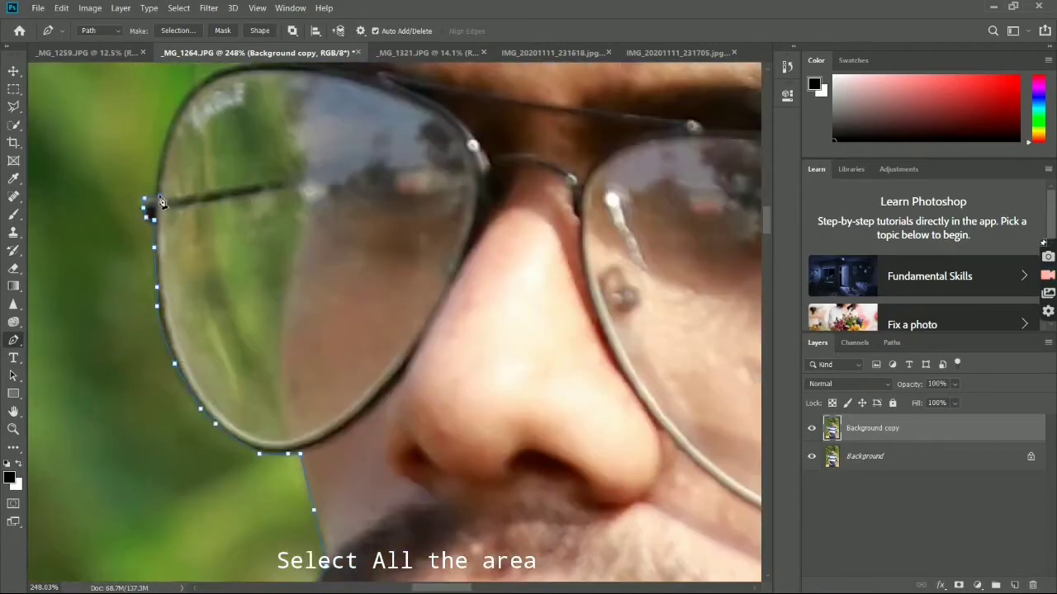
Step: Continue the path from the hinge around the upper curve of the outer lens rim
left_click_drag(161, 201, 165, 291)
left_click(173, 220)
left_click(189, 189)
left_click(213, 166)
left_click_drag(233, 160, 168, 227)
left_click(186, 222)
left_click(230, 214)
Step: Extend the path up from the glasses and around the protruding front tuft of hair
scroll(177, 156, "down", 4)
mouse_move(177, 155)
left_mouse_down()
mouse_move(218, 261)
mouse_move(187, 250)
mouse_move(225, 439)
left_mouse_up()
left_click(172, 321)
left_click(168, 232)
left_click(217, 219)
left_click_drag(219, 221, 158, 276)
left_click(321, 191)
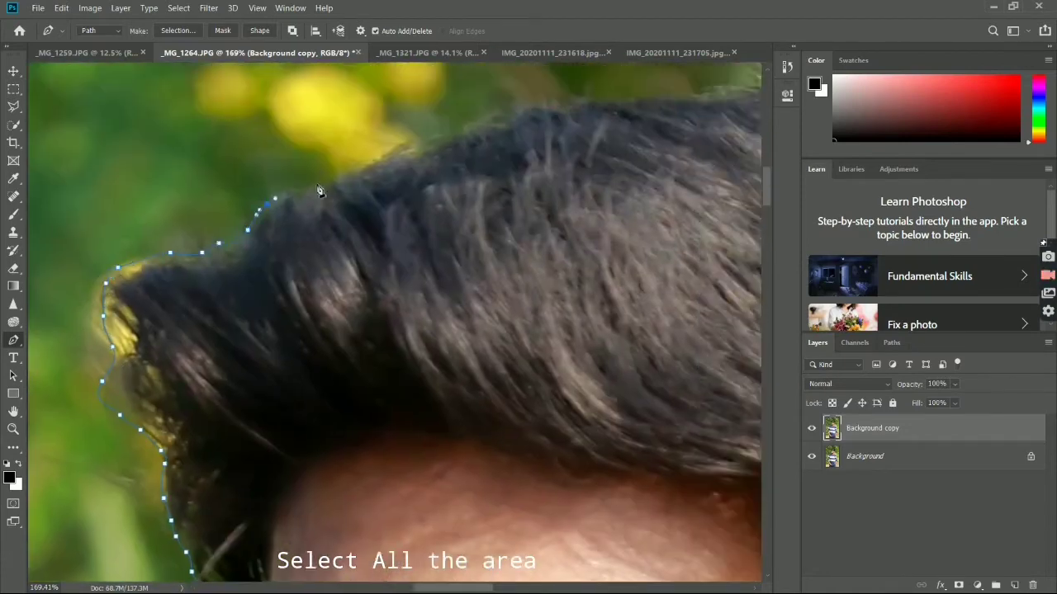
Step: Trace the upper outline of the hair from the front tuft across the crown of the head
left_click_drag(322, 191, 178, 243)
left_click(321, 179)
left_click_drag(377, 163, 183, 221)
left_click(358, 210)
left_click_drag(363, 212, 215, 229)
left_click(365, 217)
left_click(430, 223)
left_click_drag(433, 226, 267, 178)
left_click(363, 212)
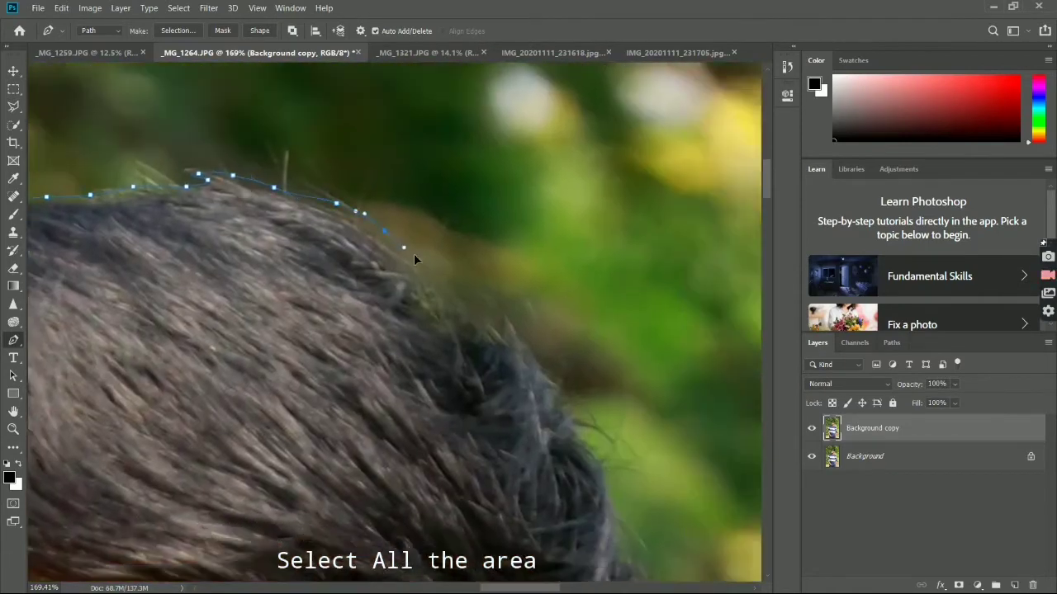
Step: Continue the path down the back of the head along the outer edge of the hair
left_click_drag(413, 330, 308, 251)
left_click(333, 262)
left_click(369, 325)
left_click_drag(373, 330, 281, 264)
left_click(324, 393)
left_click(323, 411)
left_click(291, 419)
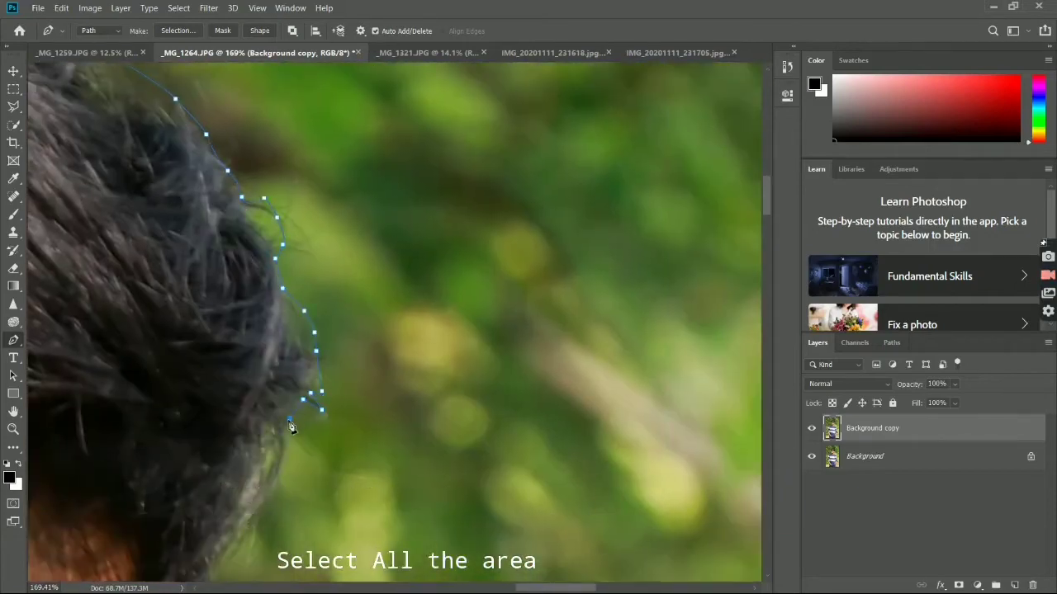
Step: Extend the path down the remaining hair and around the outer ear to the lobe beside the earring
left_click_drag(291, 421, 285, 260)
left_click(230, 368)
left_click(208, 420)
left_click_drag(186, 510, 204, 304)
left_click_drag(197, 332, 251, 287)
left_click_drag(217, 340, 225, 298)
key("ctrl+z")
left_click(172, 323)
left_click(160, 335)
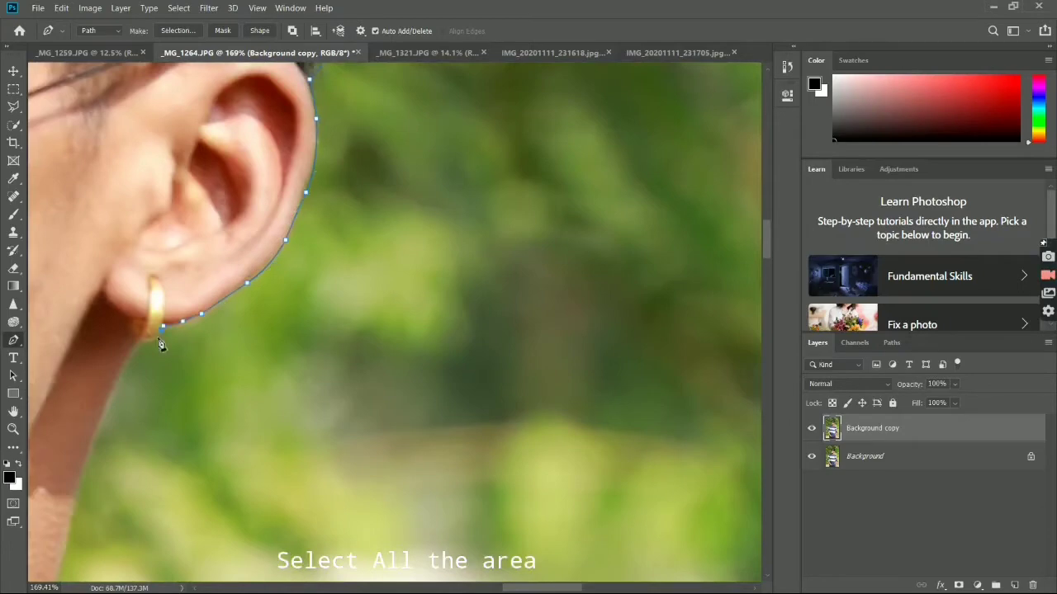
Step: Extend the path from the earlobe past the earring and down the back of the neck to the shirt collar
left_click(143, 337)
left_click_drag(110, 385, 232, 223)
left_click(236, 219)
left_click_drag(213, 287, 206, 312)
left_click(188, 374)
left_click_drag(182, 413, 216, 250)
left_click(210, 283)
left_click_drag(216, 301, 187, 224)
left_click(201, 279)
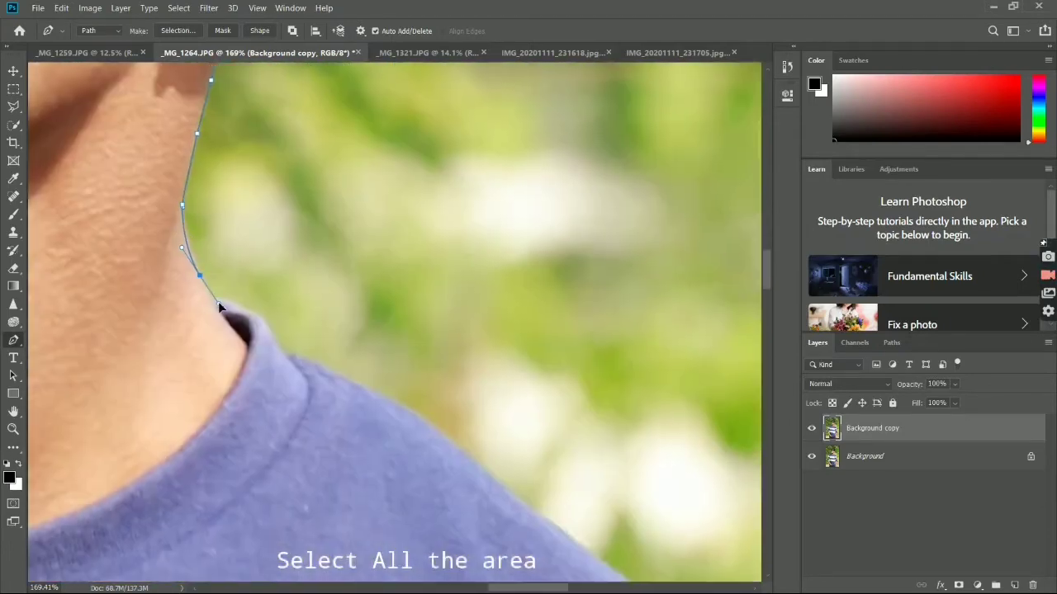
left_click(206, 293)
left_click(220, 301)
Step: Trace the path around the collar edge and along the curve of the shoulder
left_click(262, 320)
left_click(284, 358)
left_click_drag(300, 363, 228, 275)
left_click(222, 220)
left_click_drag(355, 342, 194, 196)
left_click(177, 173)
left_click(191, 181)
left_click_drag(309, 269, 219, 175)
left_click(225, 202)
left_click_drag(287, 287, 268, 245)
left_click(261, 221)
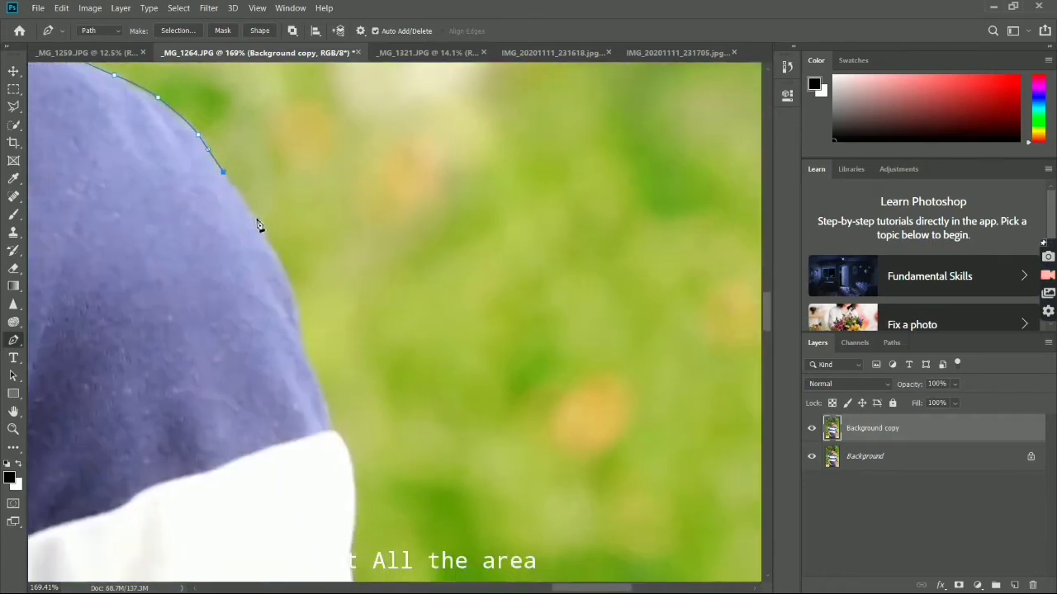
Step: Continue the path down the blue upper sleeve to the start of its white stripe
left_click(285, 264)
left_click_drag(303, 329, 257, 207)
left_click_drag(257, 207, 261, 241)
left_click(286, 298)
left_click_drag(308, 355, 278, 254)
Step: Trace the outer edge of the upper white sleeve stripe, following its bulge
left_click(265, 218)
left_click(277, 242)
left_click(277, 278)
left_click_drag(279, 330, 244, 231)
left_click(241, 215)
left_click_drag(241, 242, 242, 249)
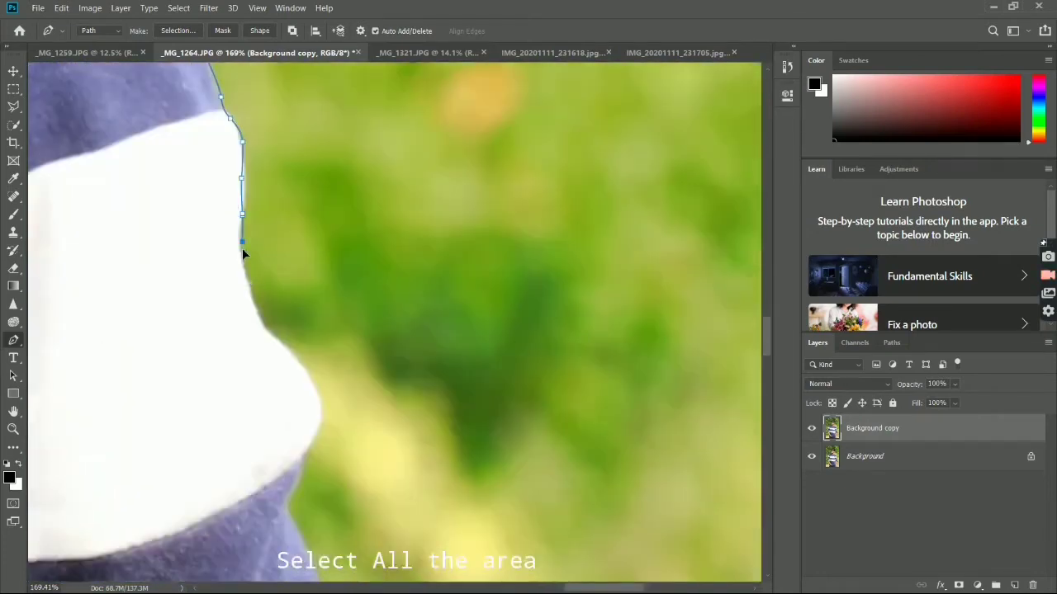
left_click(259, 287)
left_click_drag(293, 364, 195, 217)
left_click(176, 224)
Step: Extend the path along the blue sleeve section between the two white stripes
left_click(164, 269)
left_click_drag(177, 318, 145, 223)
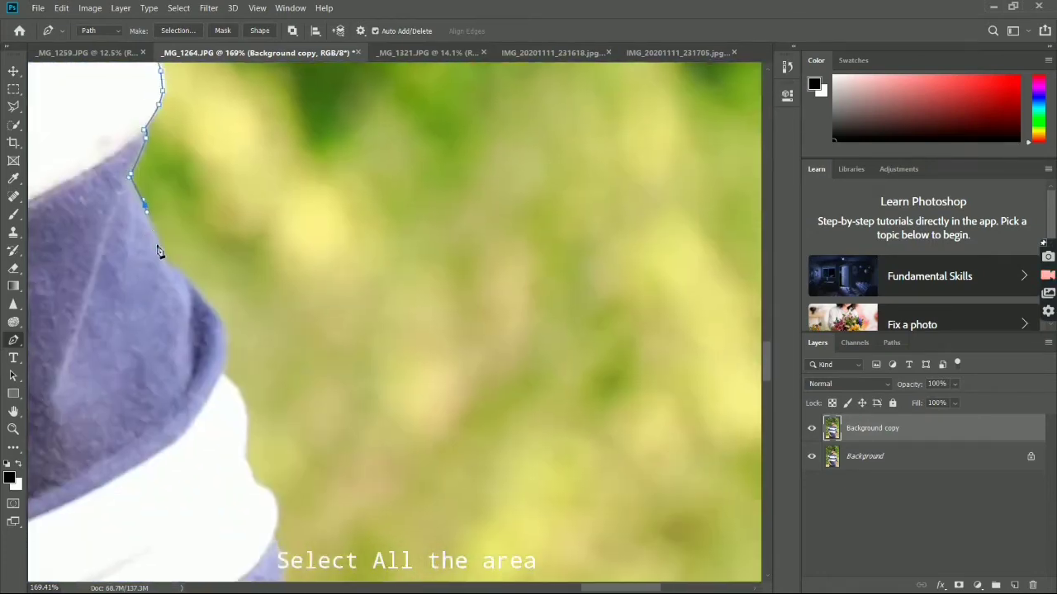
left_click(171, 268)
left_click_drag(211, 331, 163, 167)
left_click(174, 207)
Step: Outline the outer edge of the lower white stripe on the sleeve
left_click(190, 225)
left_click(199, 260)
left_click(198, 285)
left_click(206, 317)
left_click_drag(222, 329, 224, 250)
left_click_drag(225, 294, 224, 300)
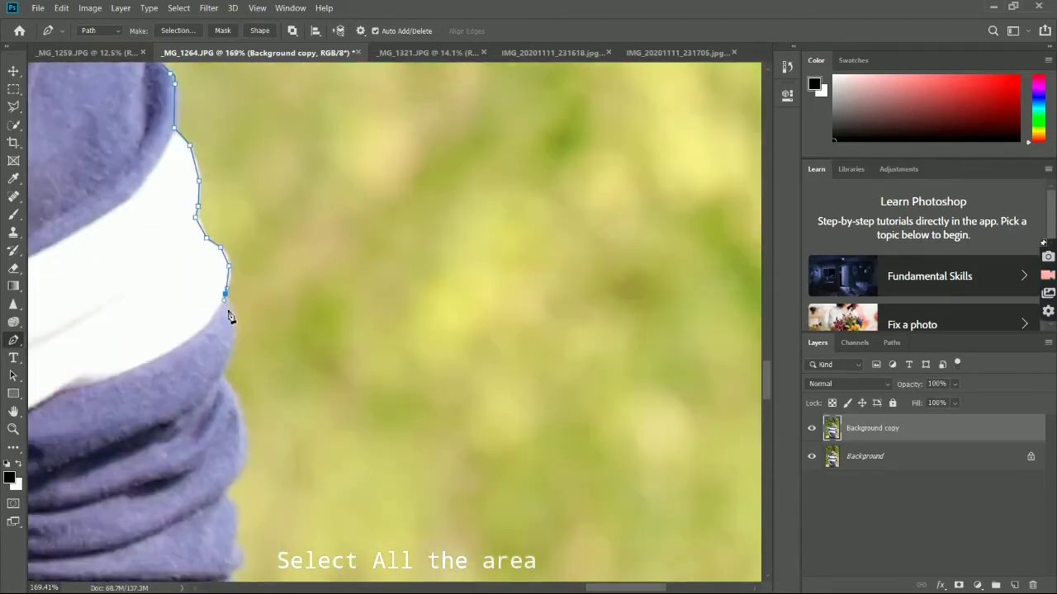
Step: Continue the path around the blue fabric folds below the lower white sleeve stripe
left_click_drag(226, 379, 175, 237)
left_click(180, 237)
left_click(194, 266)
left_click(200, 302)
left_click(193, 322)
left_click(177, 344)
left_click(180, 353)
left_click(190, 372)
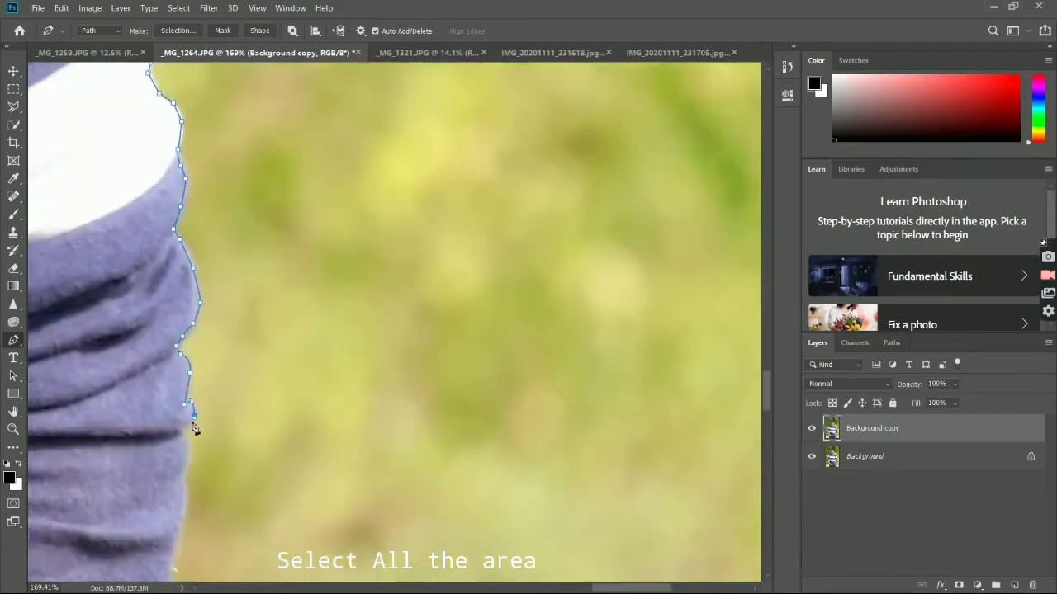
Step: Extend the path down the remaining sleeve and around the corner of its hem to the forearm
left_click(153, 366)
left_click_drag(125, 438, 247, 175)
left_click(213, 309)
left_click_drag(213, 312, 212, 235)
left_click(198, 273)
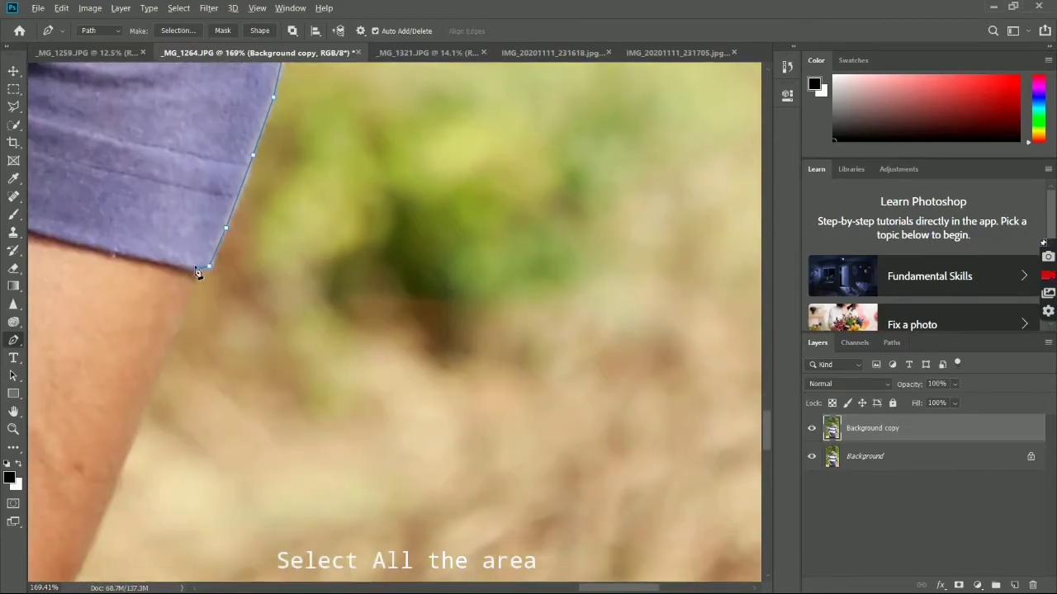
Step: Trace the outer edge of the bare forearm down to where it meets the side of the shirt
left_click(153, 398)
scroll(153, 405, "down", 3)
left_click(224, 255)
left_click_drag(178, 363, 229, 173)
left_click(194, 243)
left_click(136, 300)
Step: Extend the path around the shirt's lower side and hem, and down the jeans to the photo's bottom edge
left_click_drag(149, 331, 144, 224)
left_click(145, 317)
left_click(149, 246)
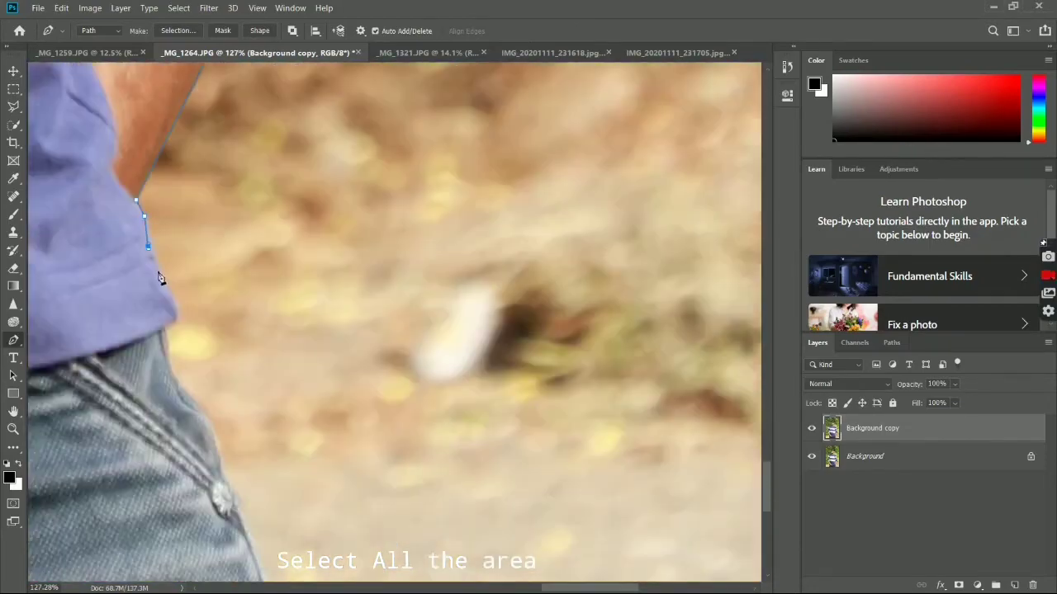
left_click(180, 331)
left_click(215, 419)
left_click_drag(193, 401, 199, 186)
left_click(229, 307)
left_click(262, 392)
scroll(269, 406, "down", 20)
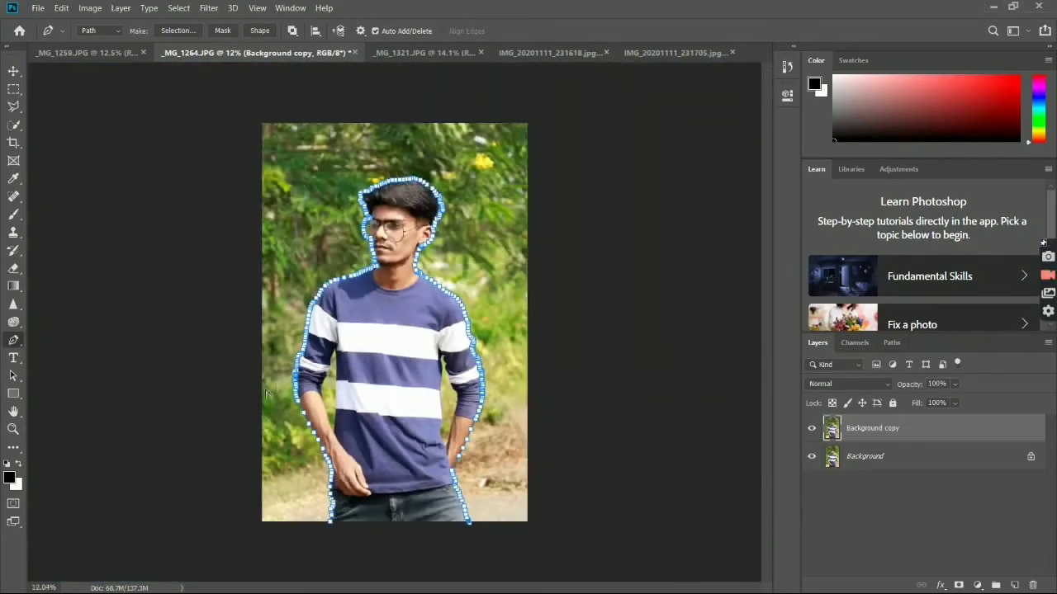
Step: Convert the finished outline path into a selection and copy the man onto a new layer
scroll(338, 532, "up", 16)
key("ctrl+0")
key("ctrl+Return")
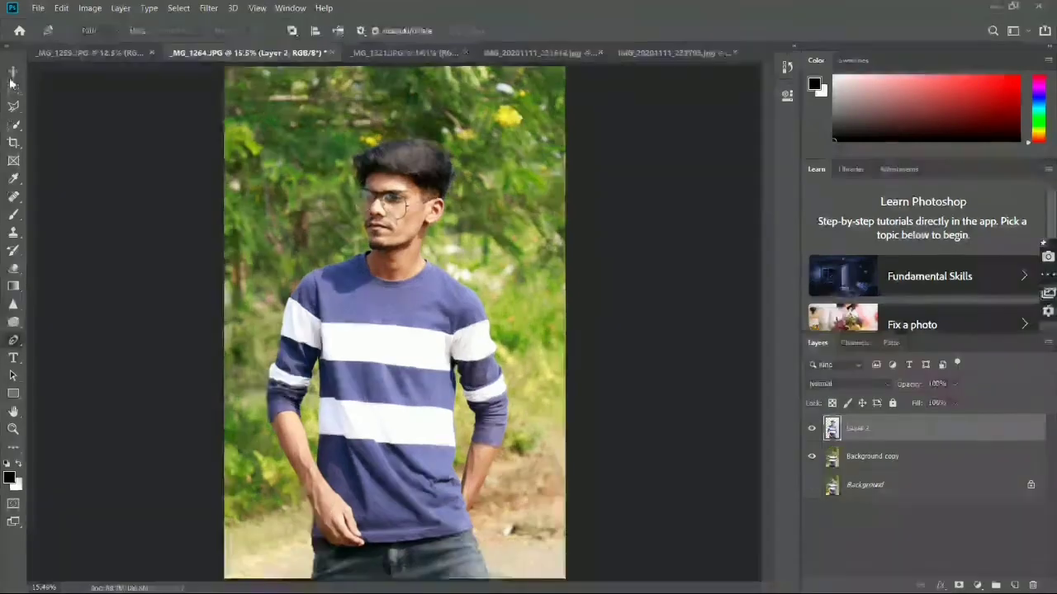
Step: Hide the Background copy layer to leave only the cut-out man displayed
key("v")
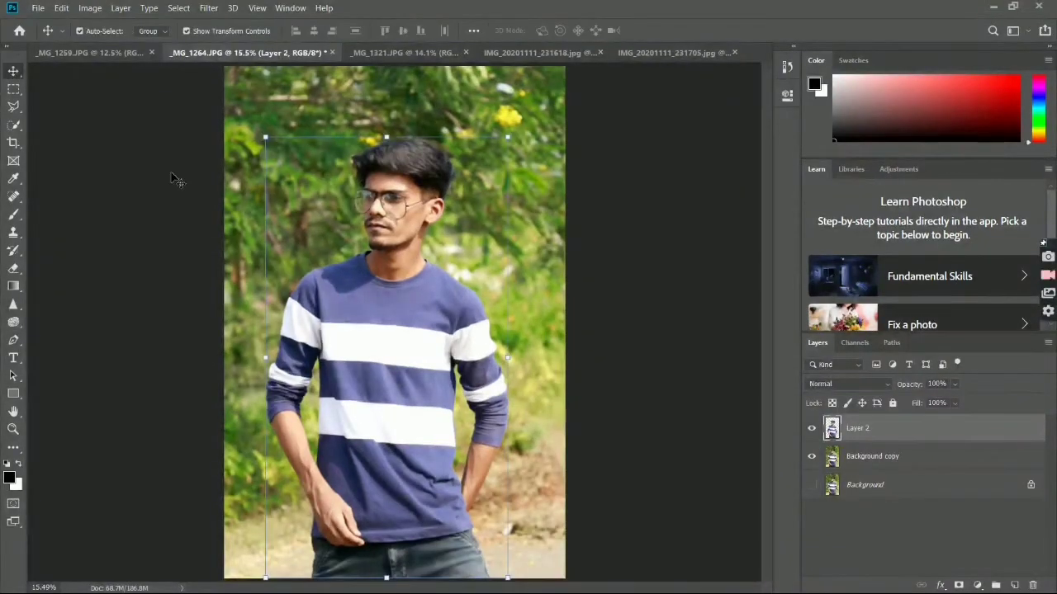
left_click(173, 179)
left_click(810, 457)
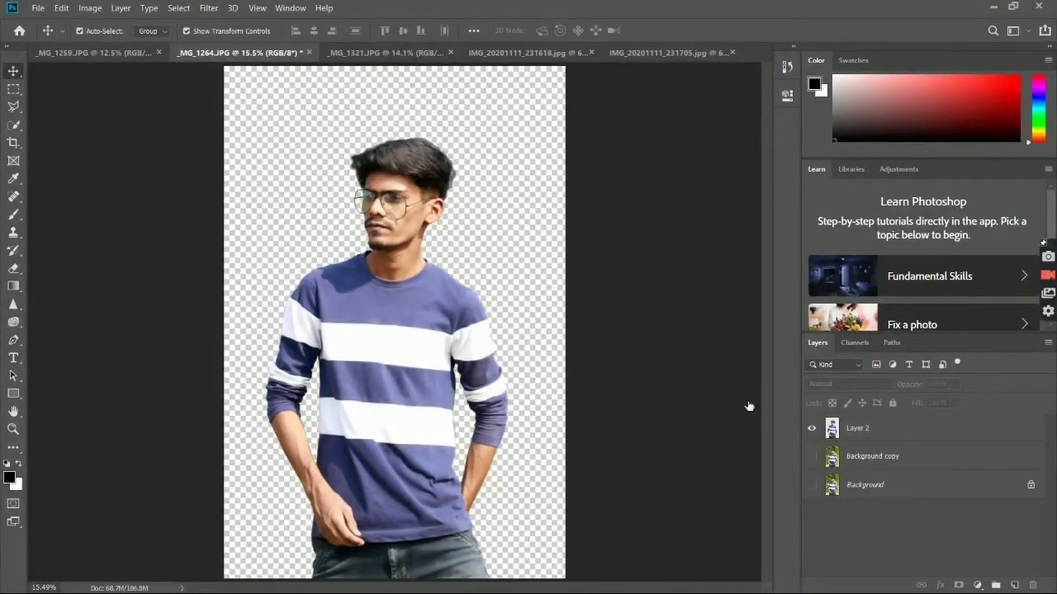
Step: Copy the blurred building picture from IMG_20201111_231618.jpg into the _MG_1264.JPG document as a new layer
left_click(511, 54)
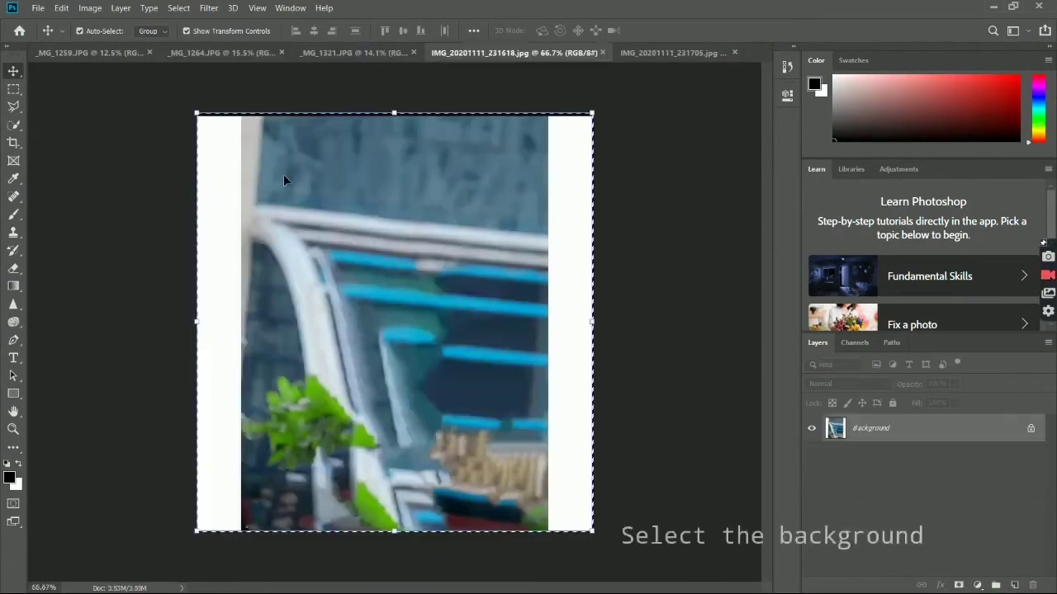
key("ctrl+d")
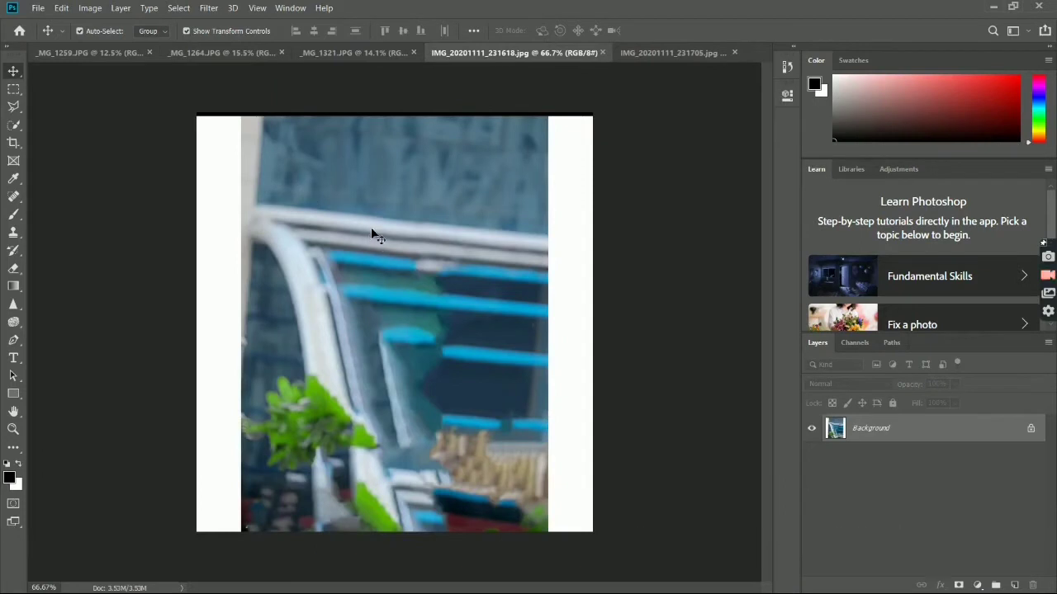
left_click_drag(370, 227, 363, 164)
left_click(549, 269)
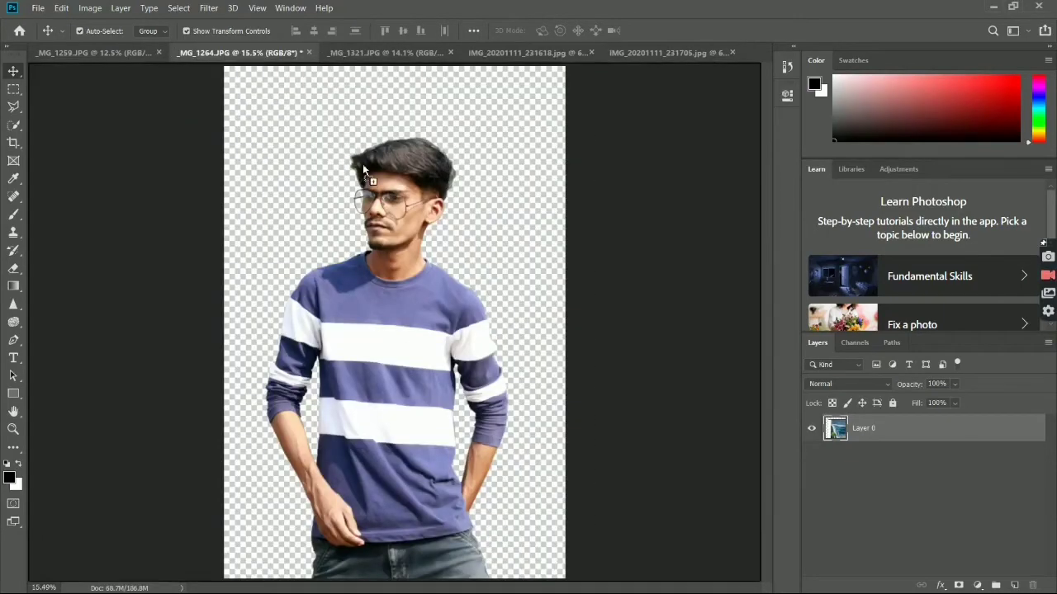
left_click_drag(403, 291, 404, 292)
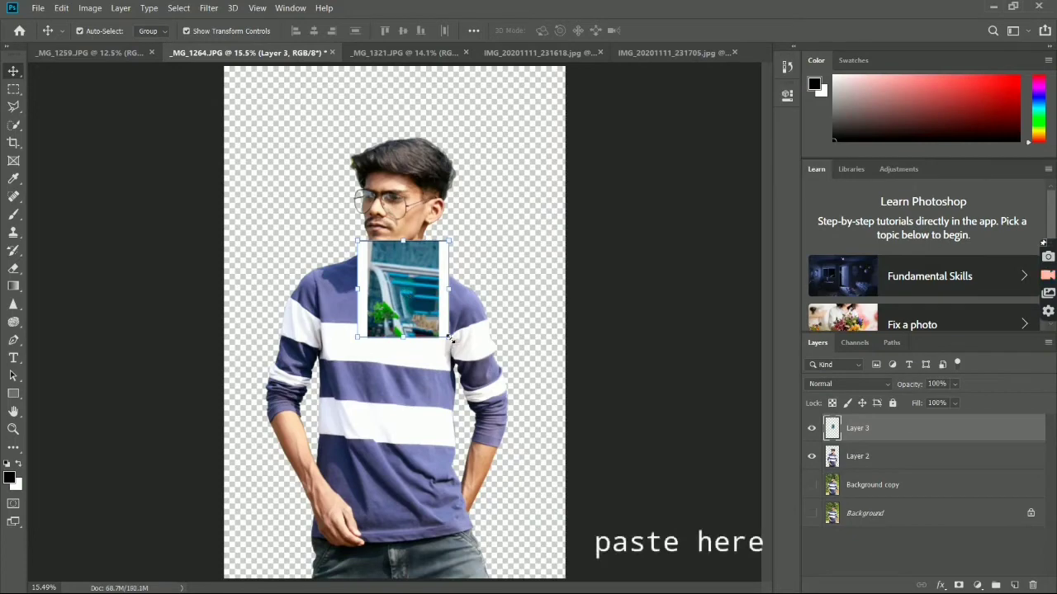
Step: Enlarge the building layer proportionally to about 563% and position it to cover the whole canvas
left_click_drag(450, 339, 627, 593)
left_click_drag(471, 302, 468, 363)
key("ctrl+minus")
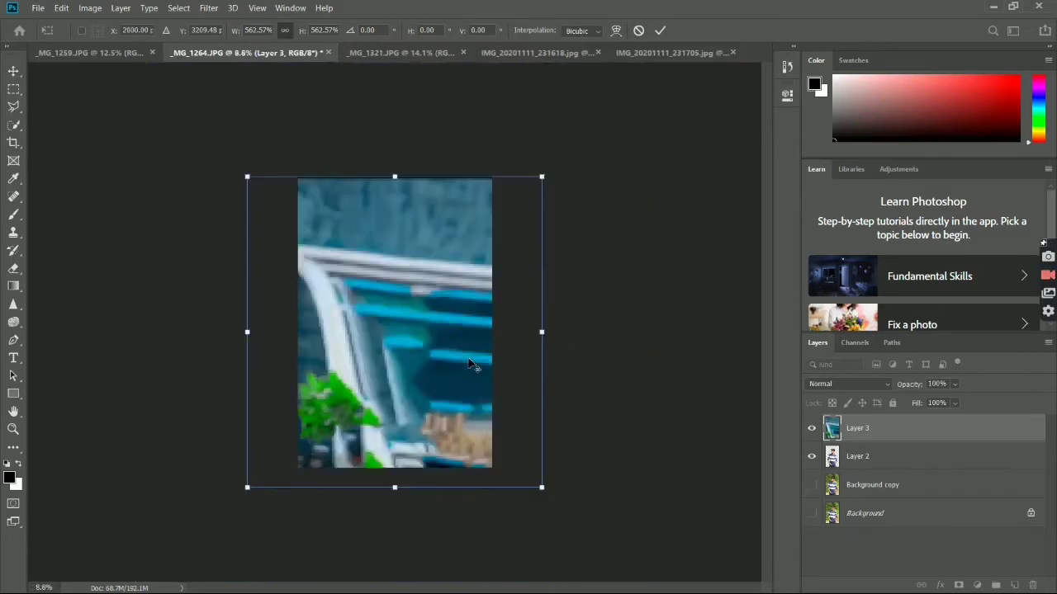
key("Return")
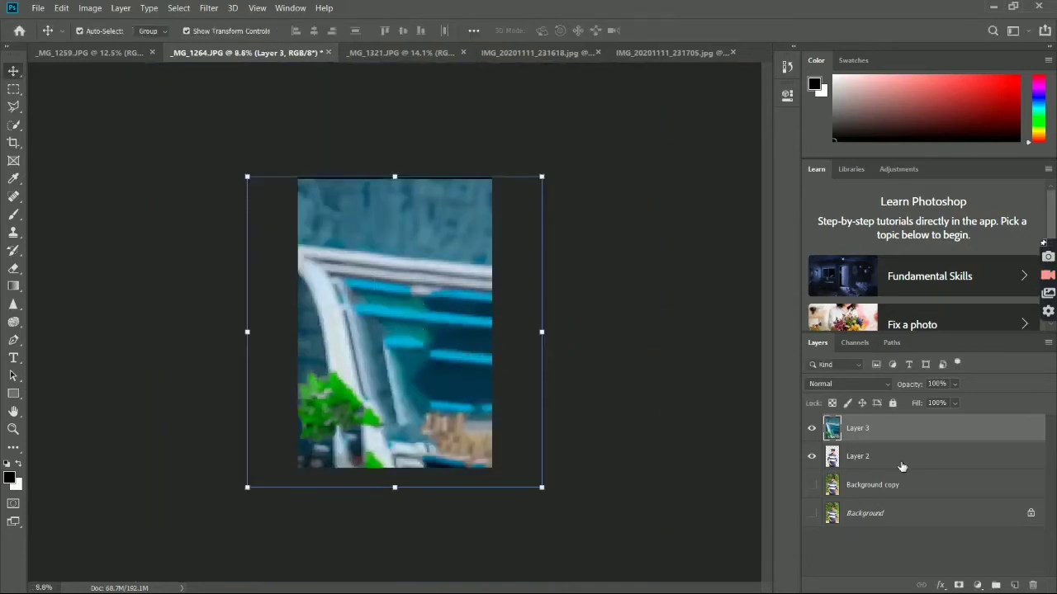
Step: Move Layer 3 beneath the man's Layer 2 in the layer order and shift the building picture upward
left_click_drag(911, 443, 914, 475)
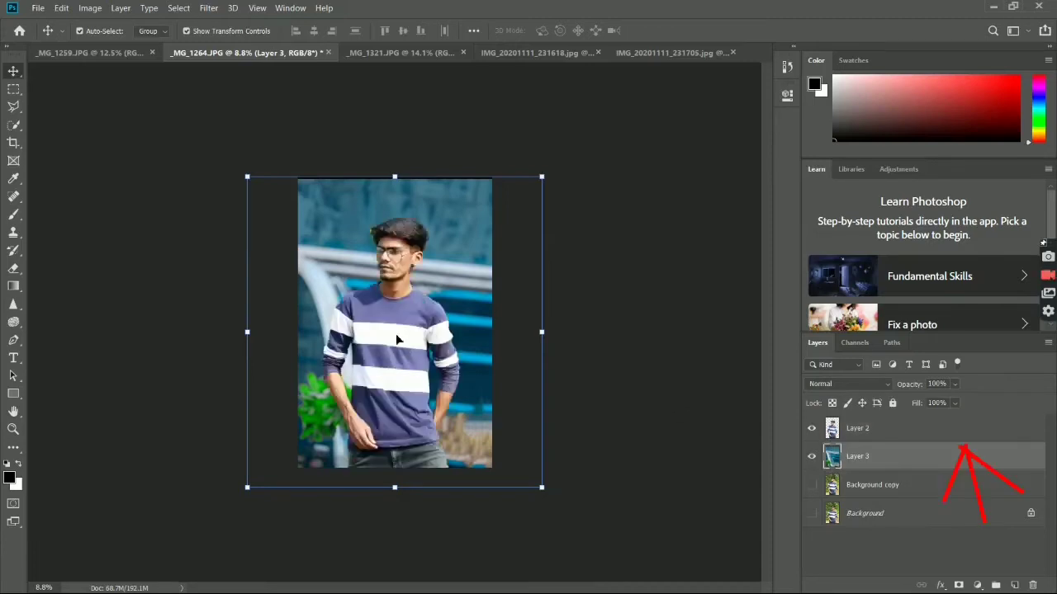
scroll(395, 337, "up", 2)
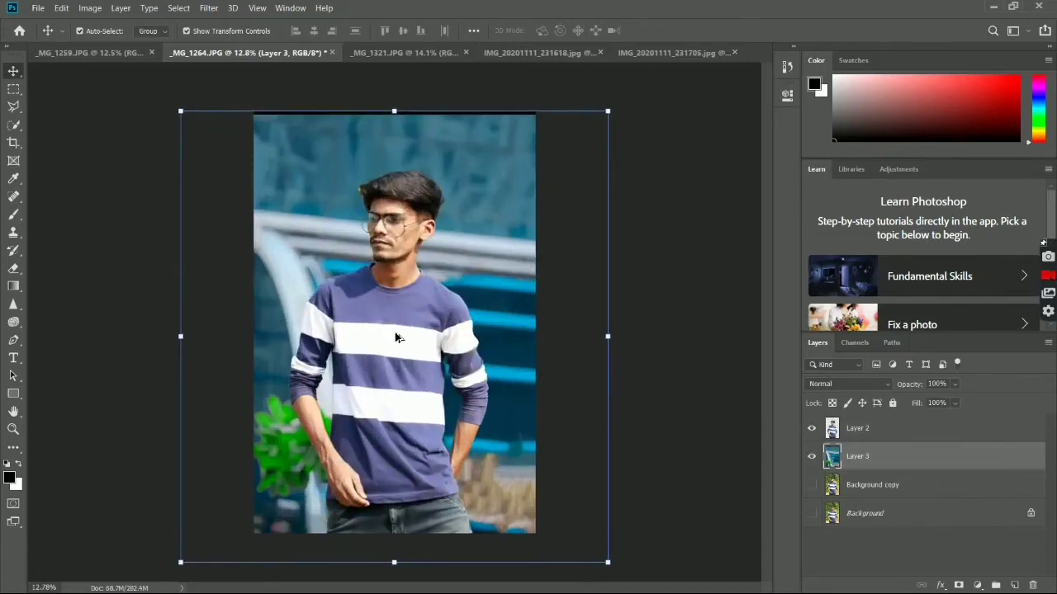
left_click_drag(418, 335, 481, 276)
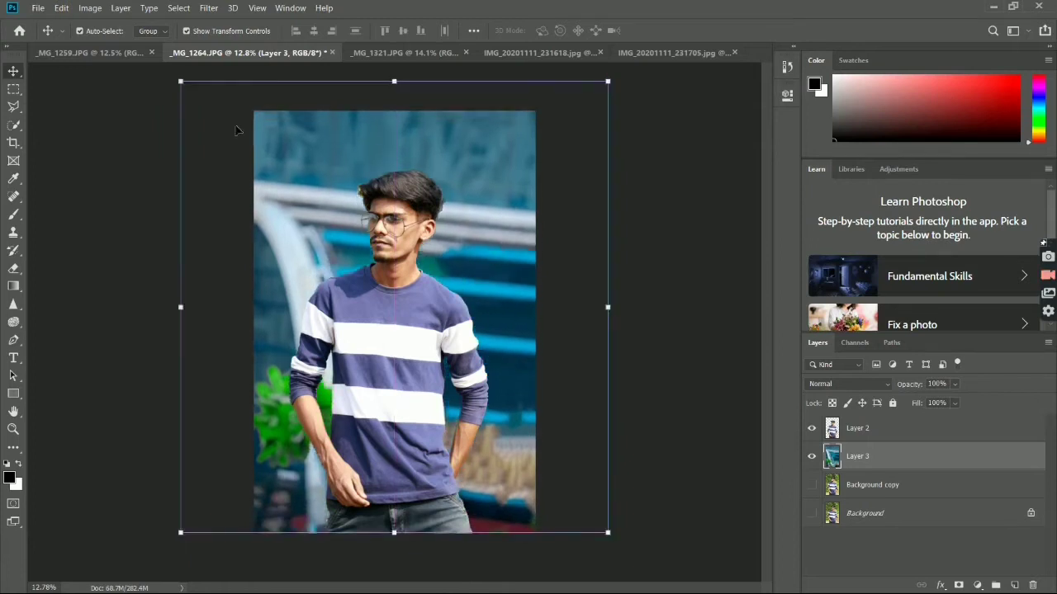
Step: Scale the building layer to 100.76%, nudge it slightly down, and deselect it
mouse_move(180, 80)
left_mouse_down()
mouse_move(193, 90)
mouse_move(189, 72)
mouse_move(178, 76)
left_mouse_up()
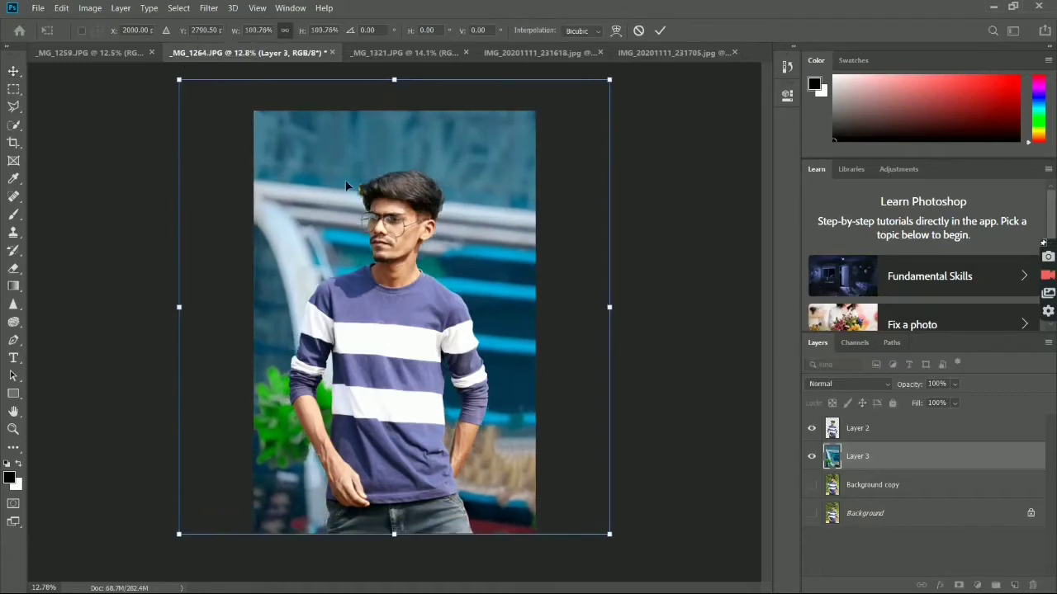
key("shift+Down")
key("shift+Down")
key("shift+Down")
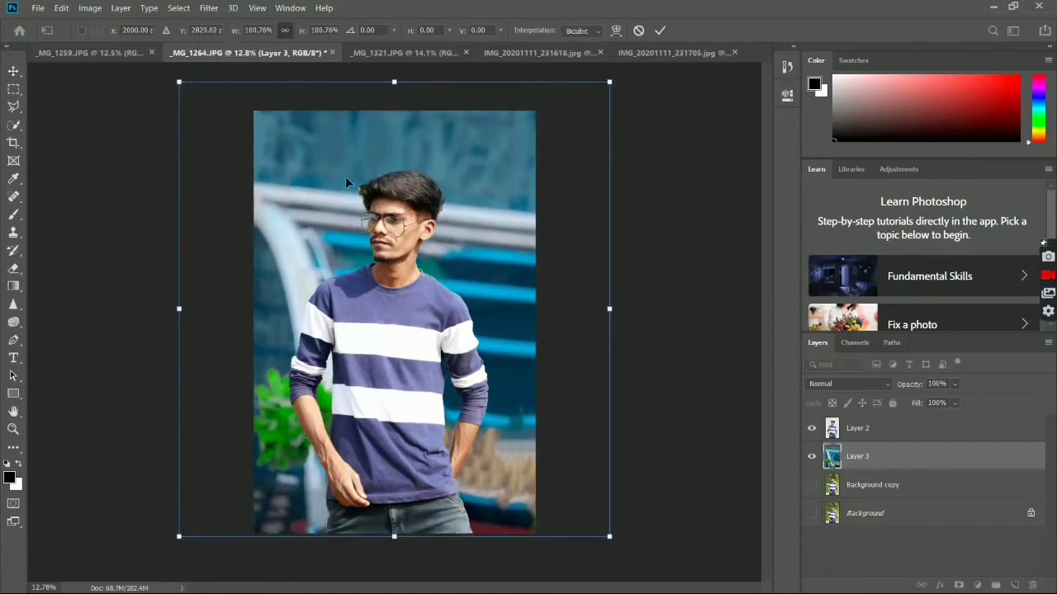
key("shift+Down")
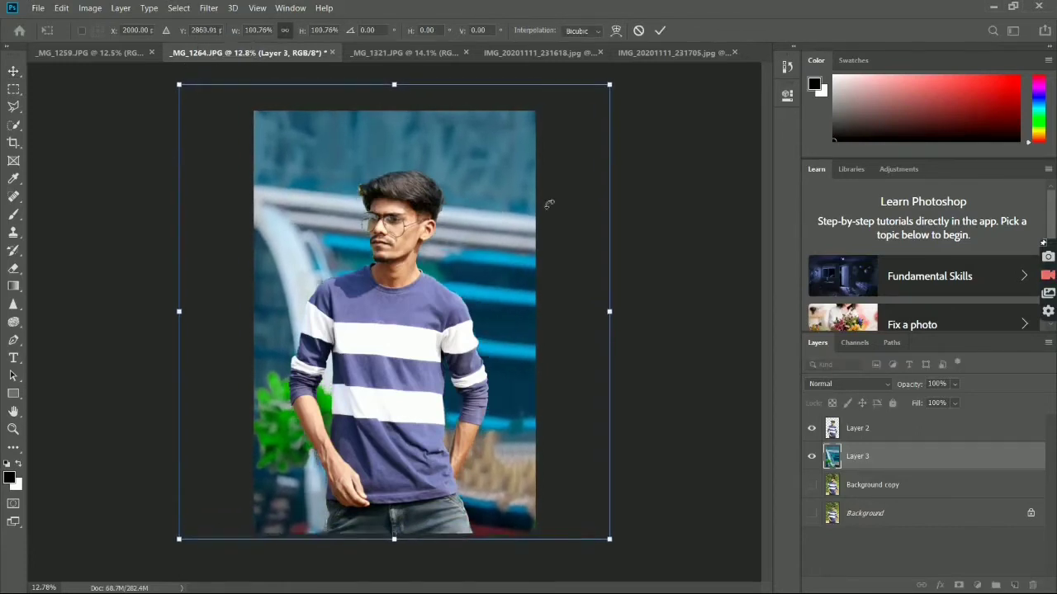
key("Return")
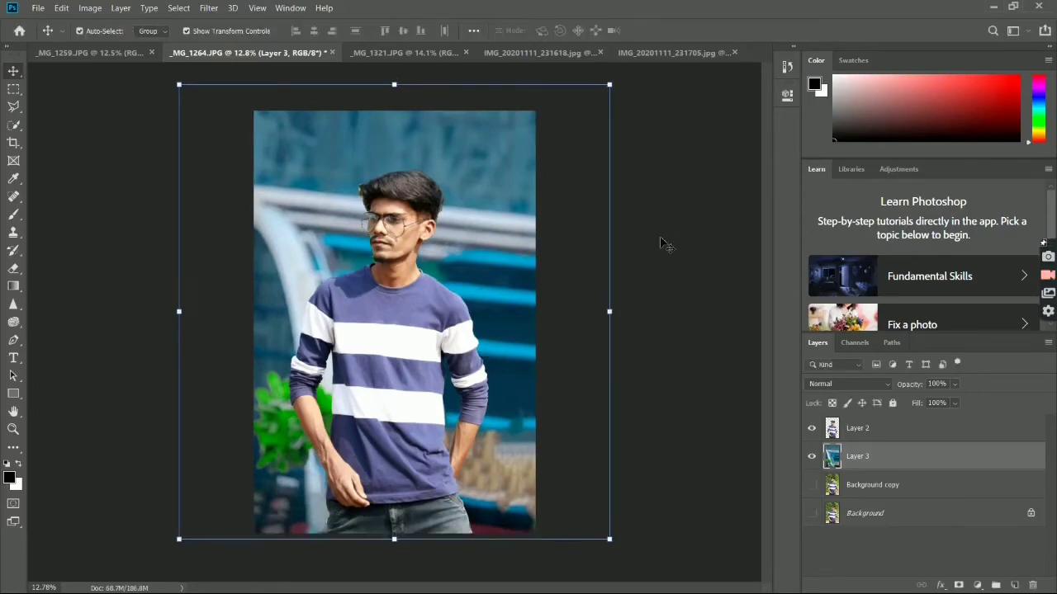
left_click(660, 238)
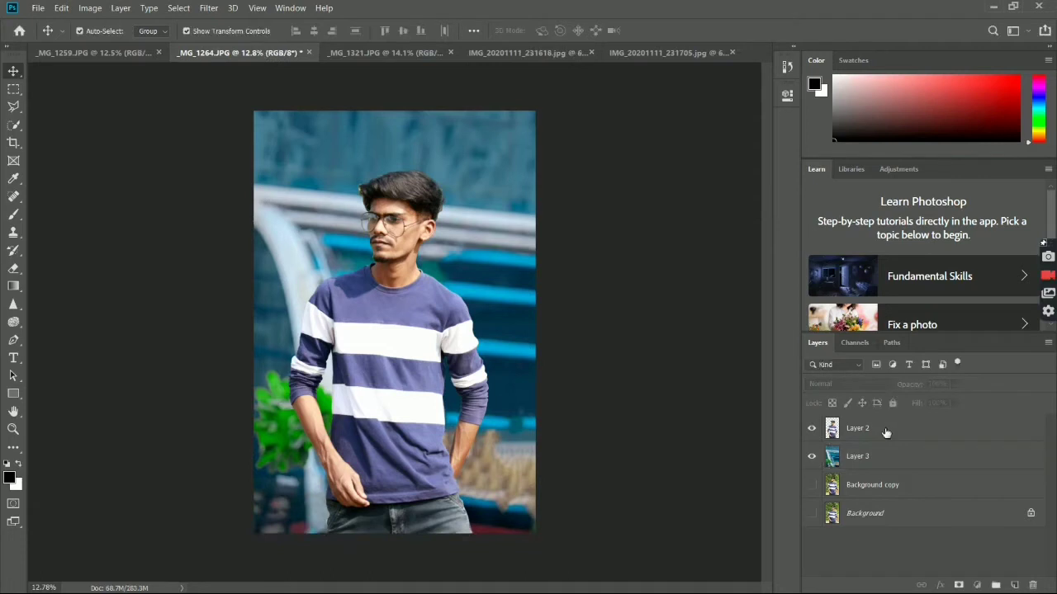
left_click(885, 433)
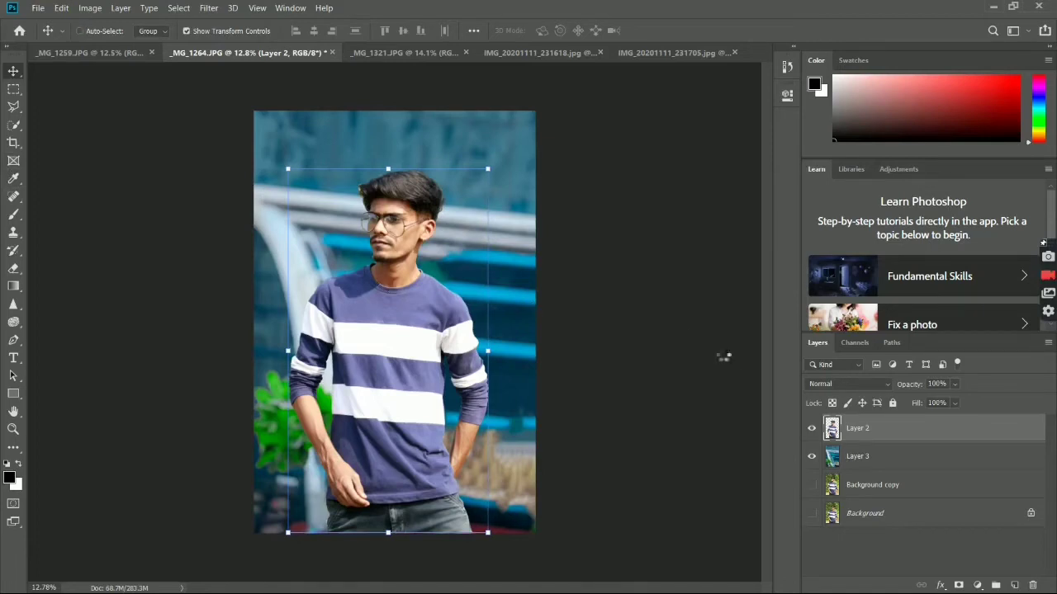
key("ctrl+shift+a")
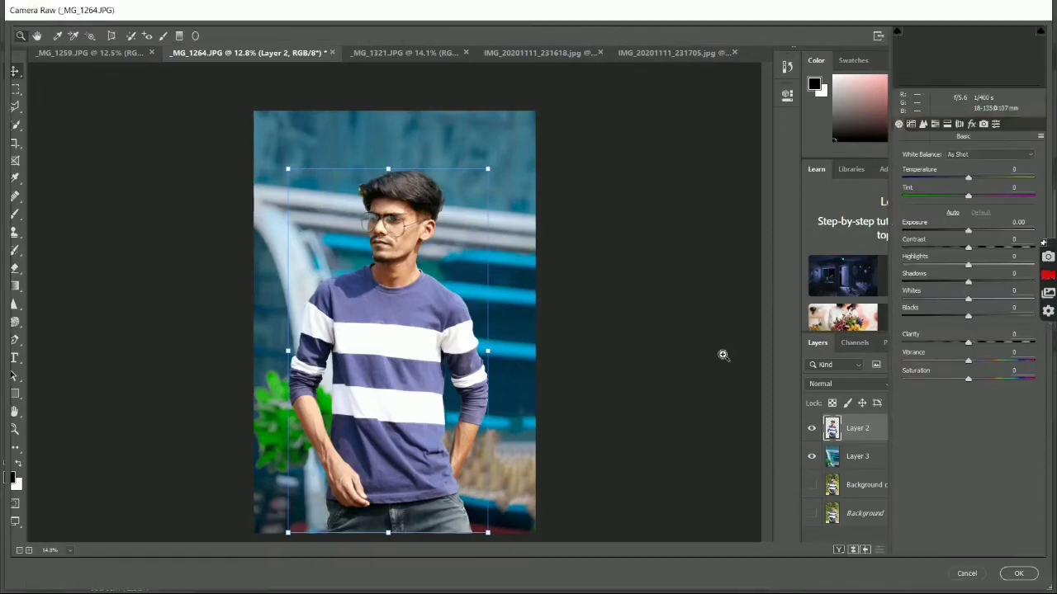
left_click(962, 574)
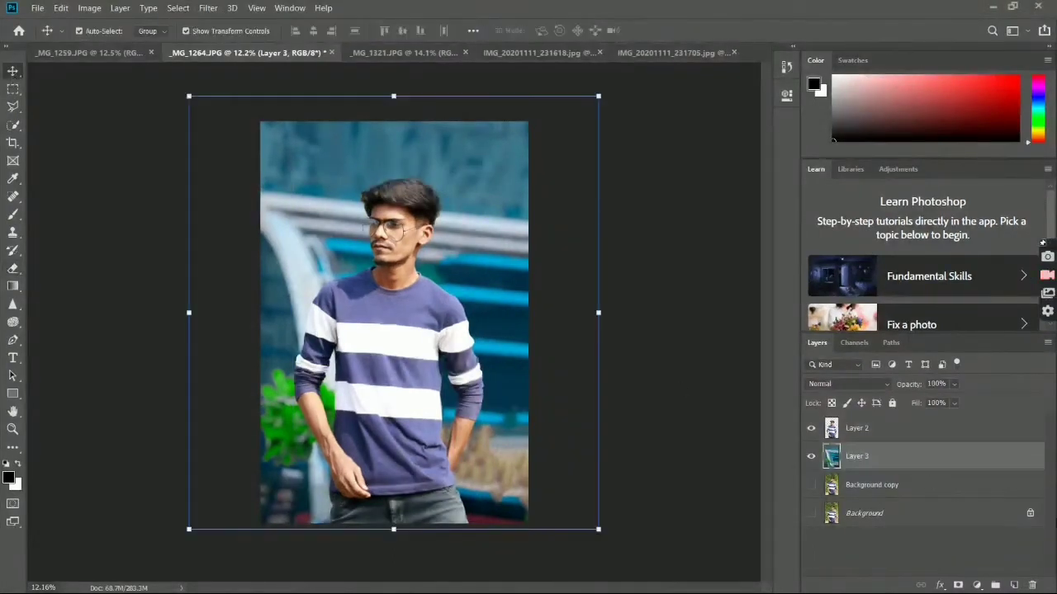
Step: Compare the composite with the man's Layer 2 hidden and shown
left_click(811, 430)
left_click(811, 429)
left_click(668, 444)
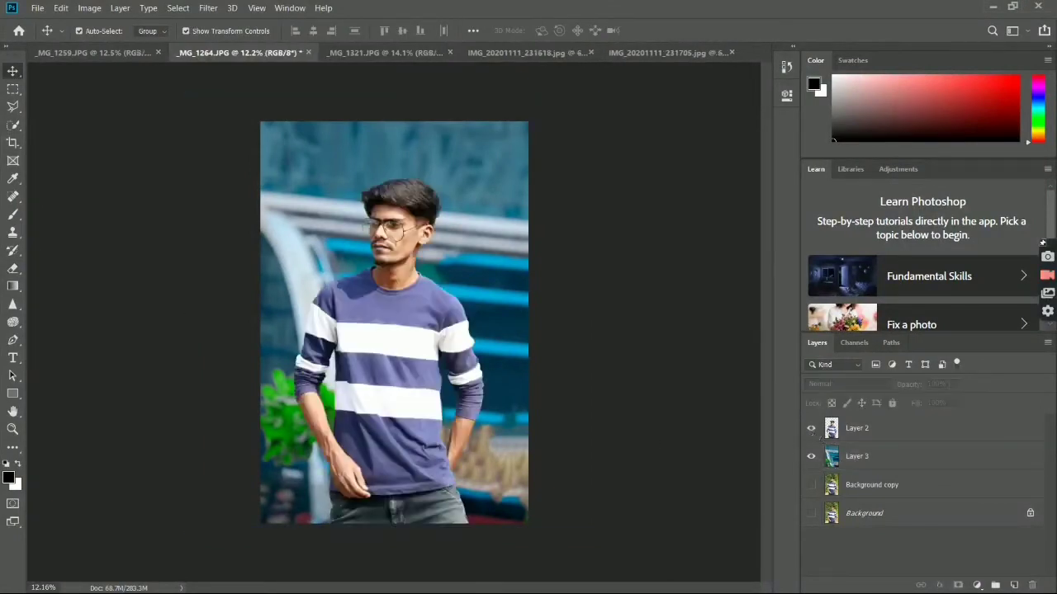
Step: Open the building picture on Layer 3 in the Camera Raw Filter and set its Temperature to +20
left_click(207, 8)
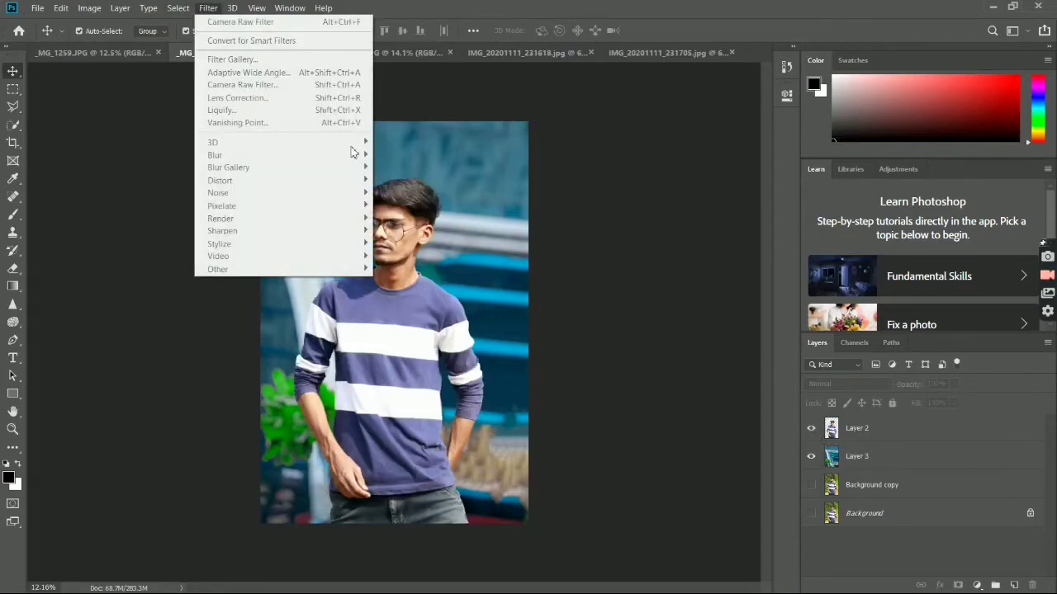
left_click(834, 464)
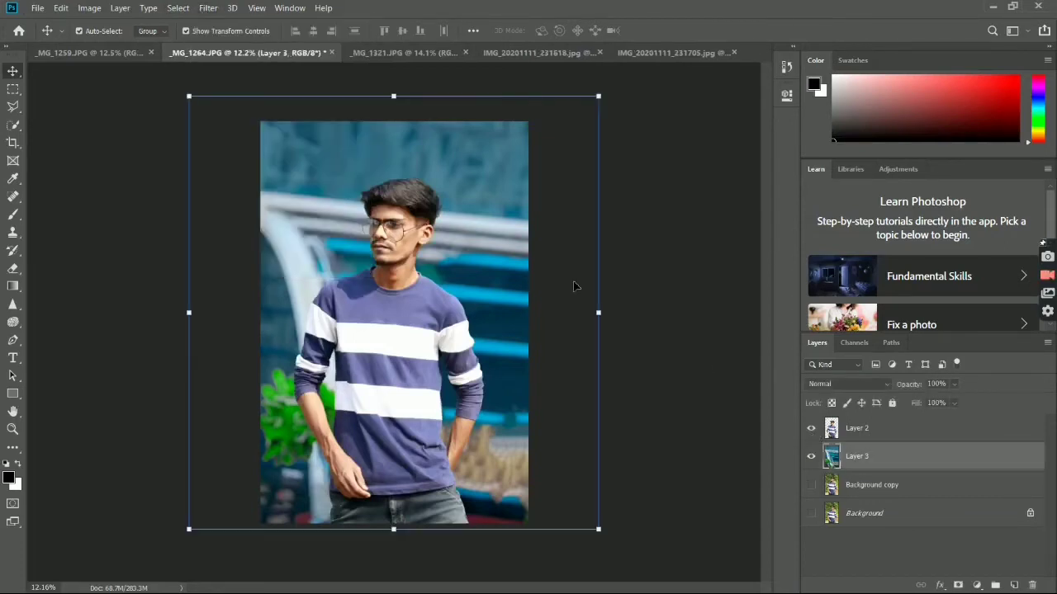
left_click(208, 8)
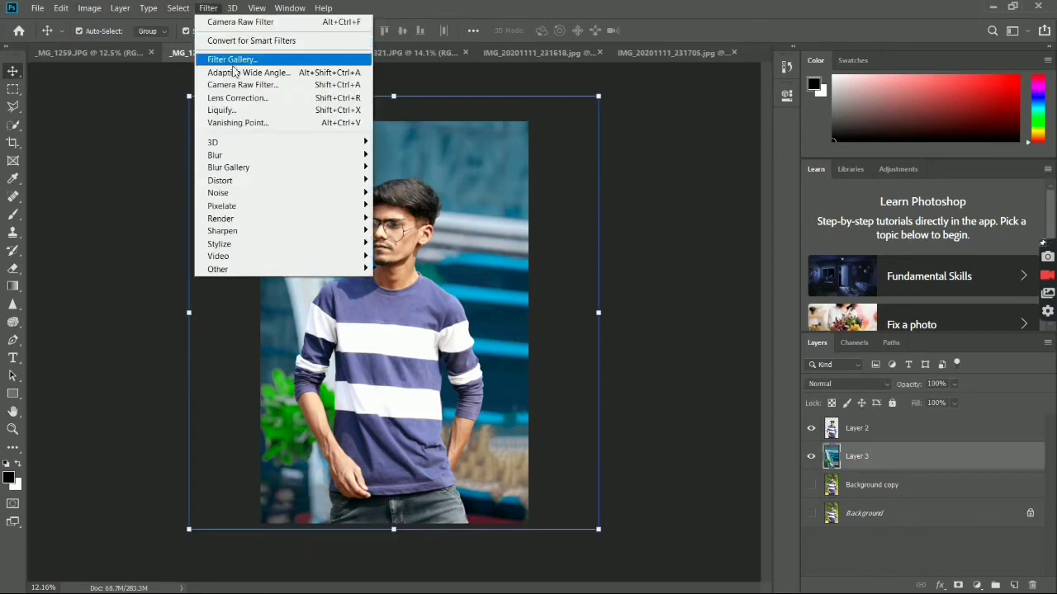
left_click(242, 85)
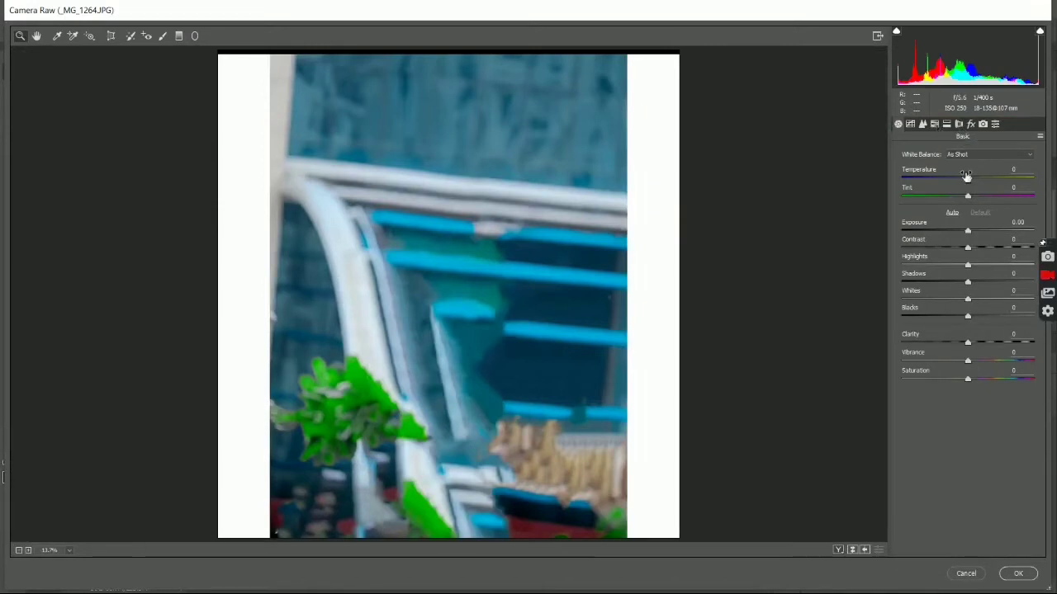
left_click_drag(968, 175, 976, 176)
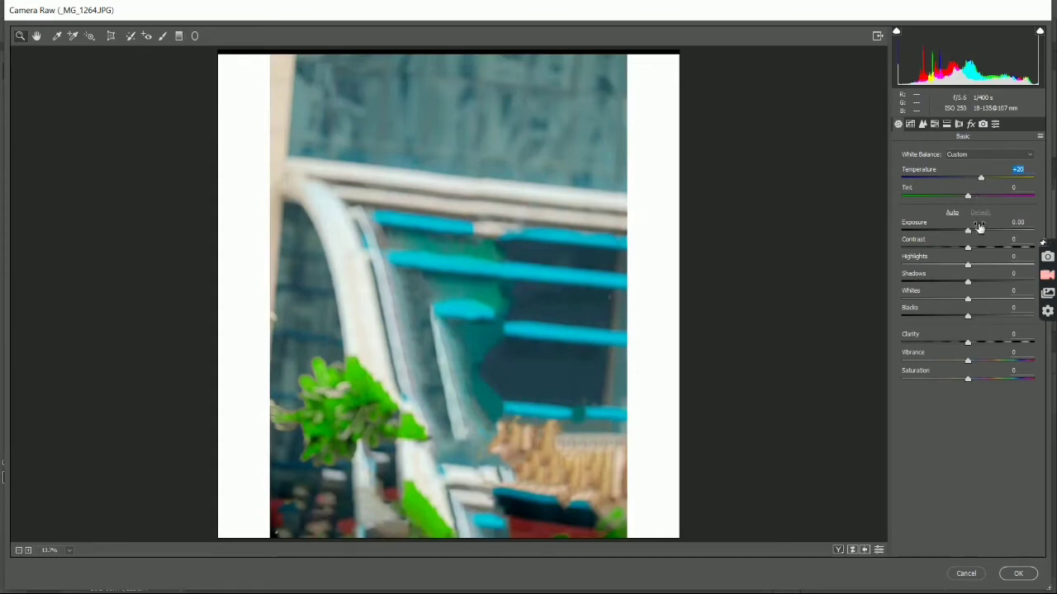
Step: Set the building's Exposure to -0.10, Contrast +12, Shadows +13, Whites -22 and Clarity +7, and lower its Saturation slightly
left_click_drag(979, 227, 984, 249)
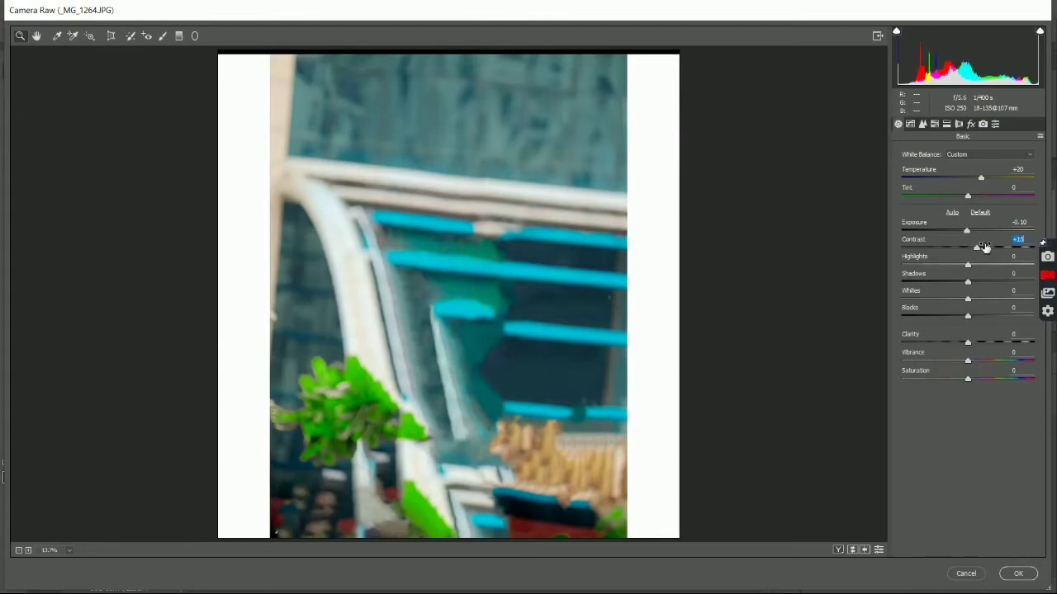
mouse_move(975, 299)
left_mouse_down()
mouse_move(990, 297)
mouse_move(953, 298)
mouse_move(975, 282)
left_mouse_up()
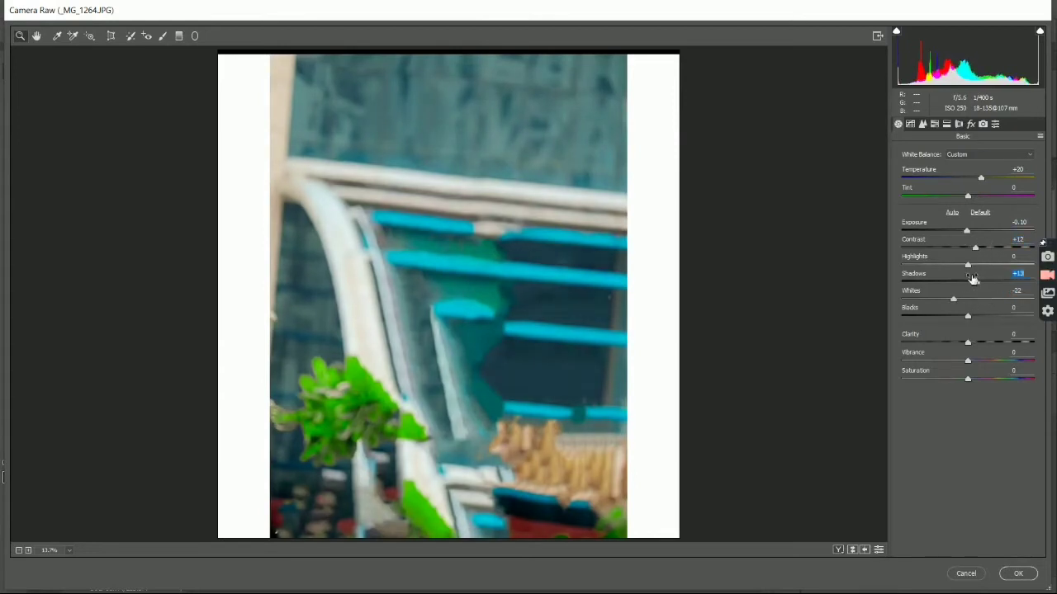
left_click_drag(966, 336, 971, 336)
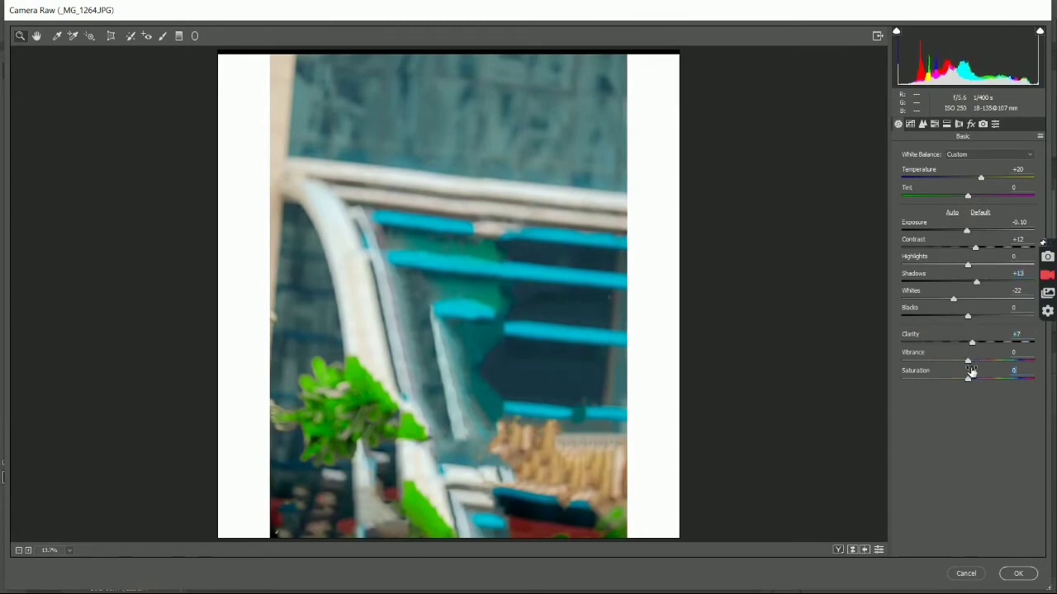
left_click_drag(967, 379, 963, 379)
Step: Set the building's HSL saturation to Blues -28, Aquas -7, Greens -52, Yellows +63 and Oranges +23
left_click(932, 126)
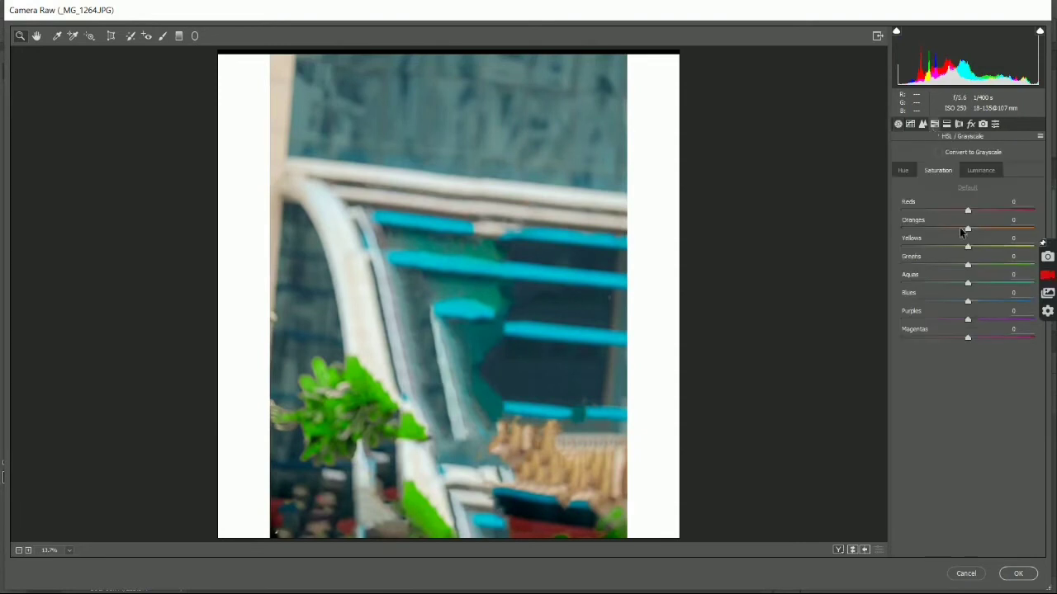
left_click(976, 298)
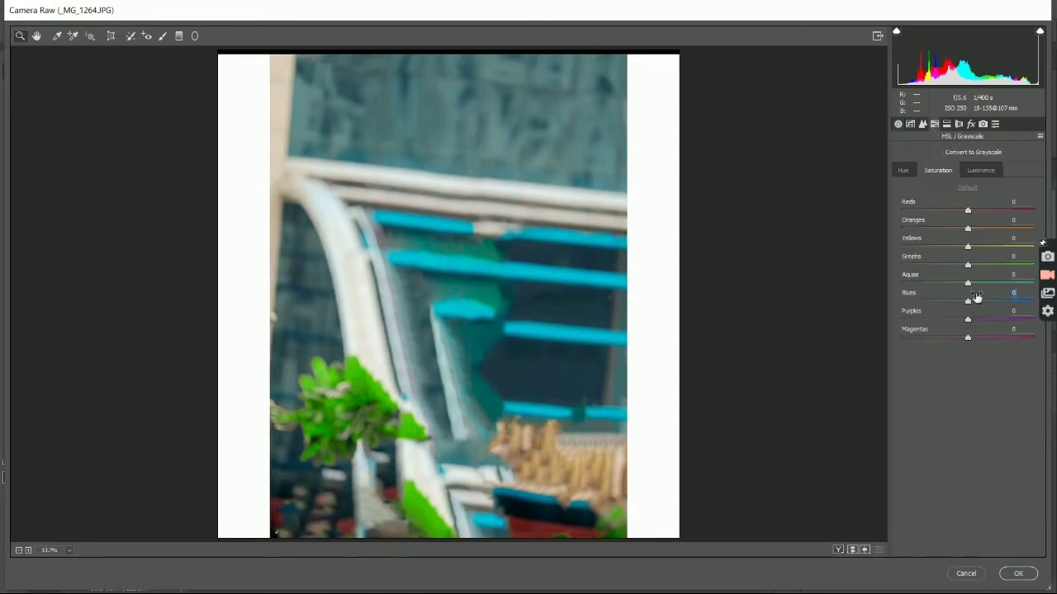
left_click_drag(976, 297, 965, 296)
left_click_drag(979, 277, 971, 273)
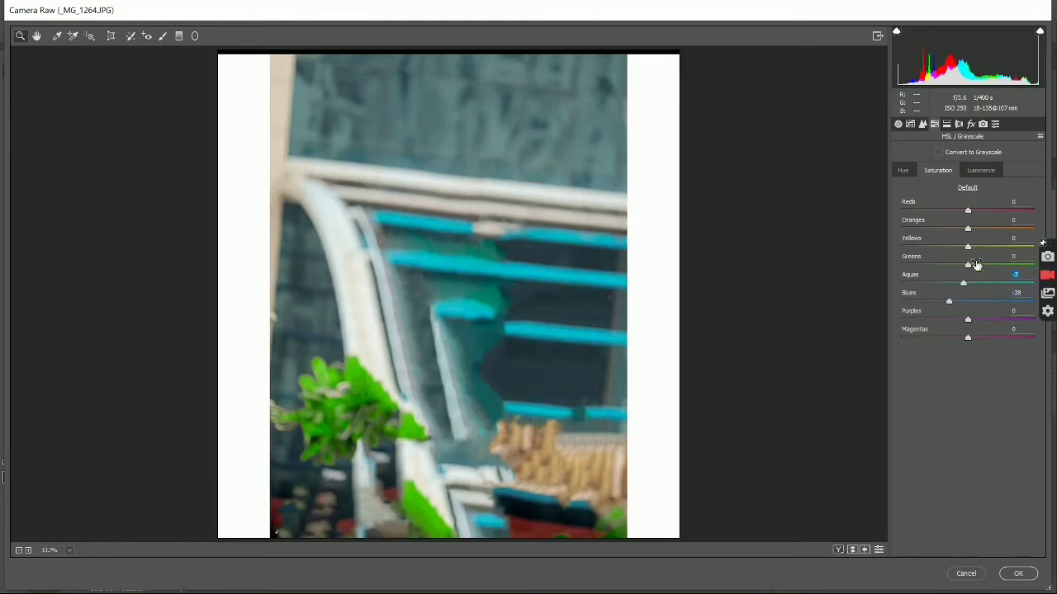
left_click_drag(977, 264, 940, 258)
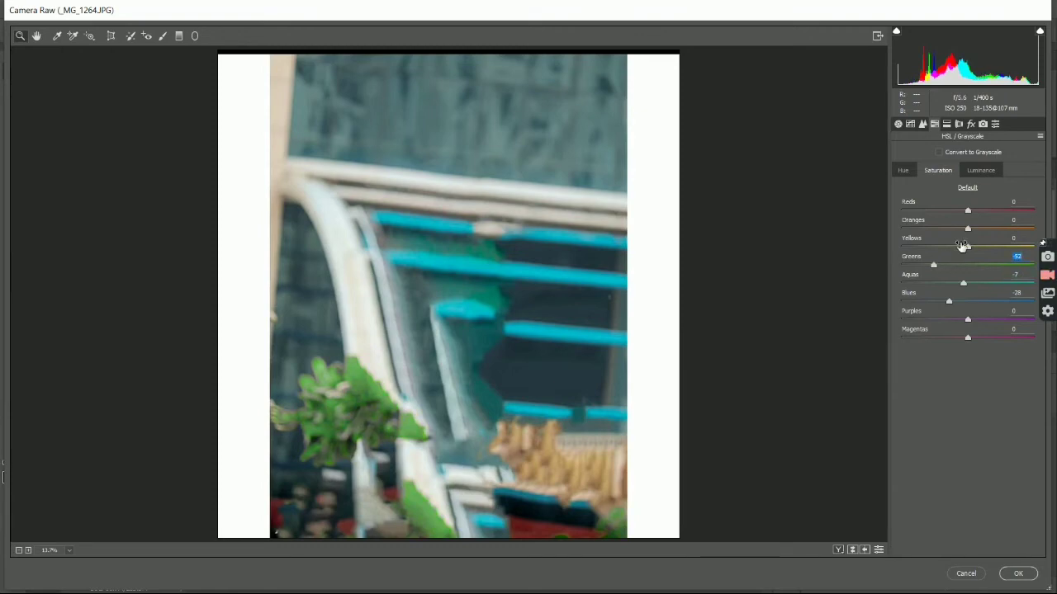
left_click(962, 246)
left_click_drag(963, 246, 994, 249)
left_click_drag(967, 227, 984, 228)
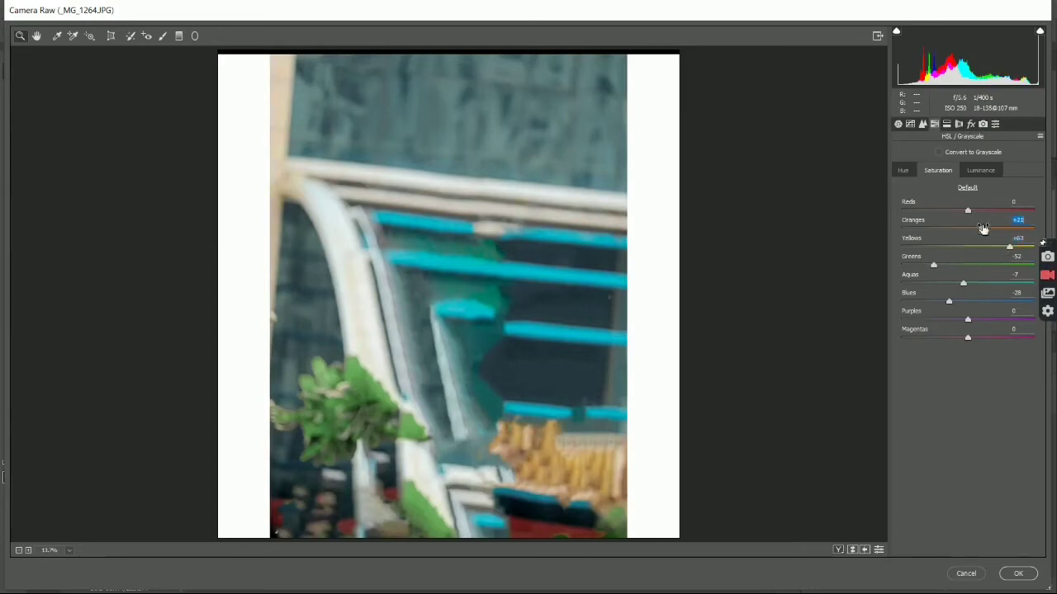
Step: Add lens vignetting with Amount -100 and Midpoint 37 to the building picture, apply the Camera Raw adjustments and deselect the layer
left_click(958, 124)
left_click(971, 124)
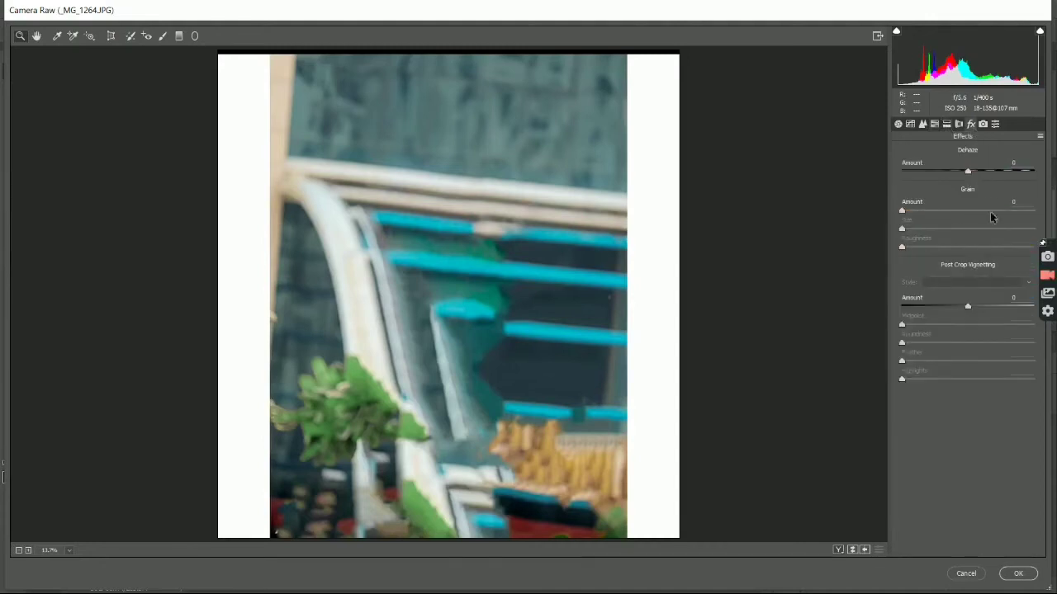
left_click(959, 123)
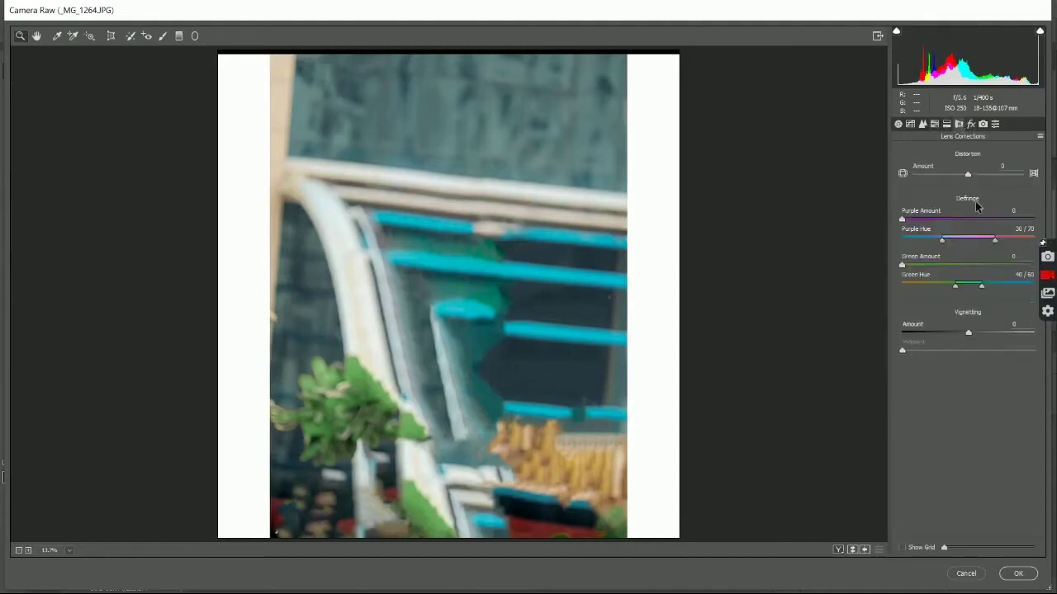
mouse_move(968, 331)
left_mouse_down()
mouse_move(902, 327)
mouse_move(923, 346)
mouse_move(953, 345)
left_mouse_up()
left_click(931, 332)
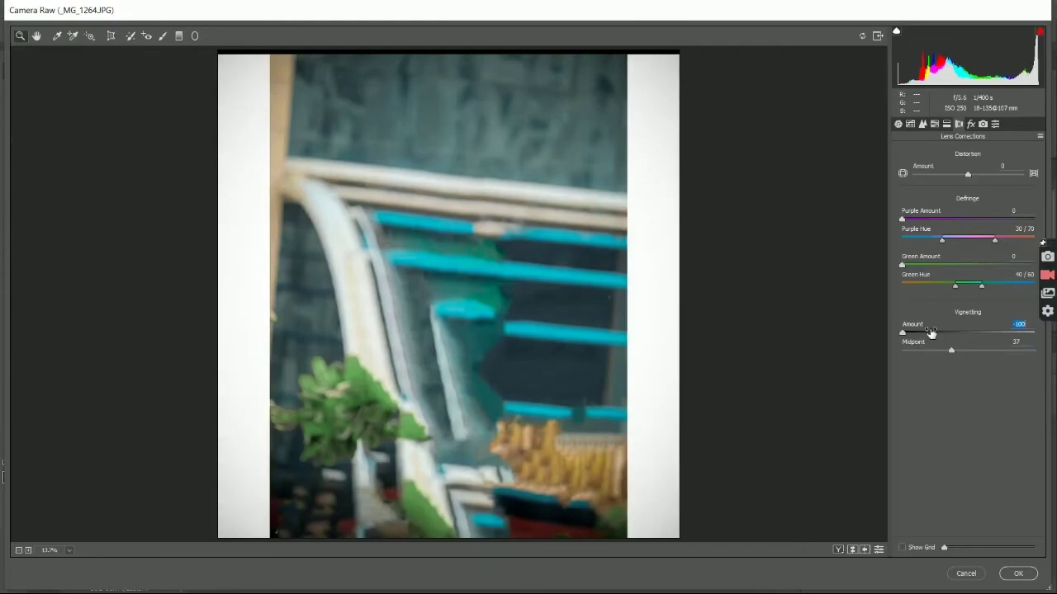
left_click(1018, 573)
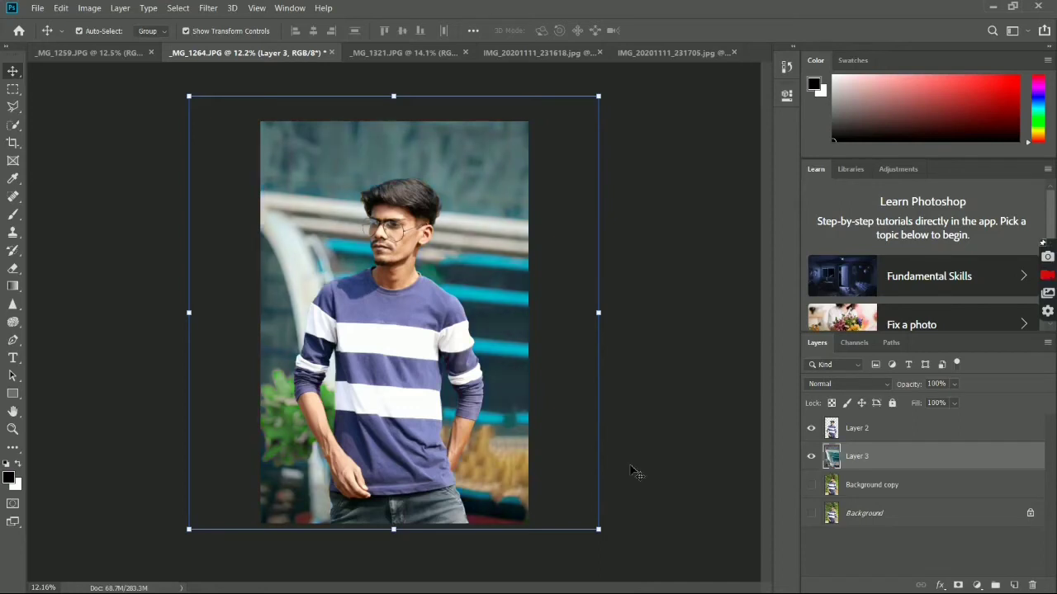
left_click(631, 472)
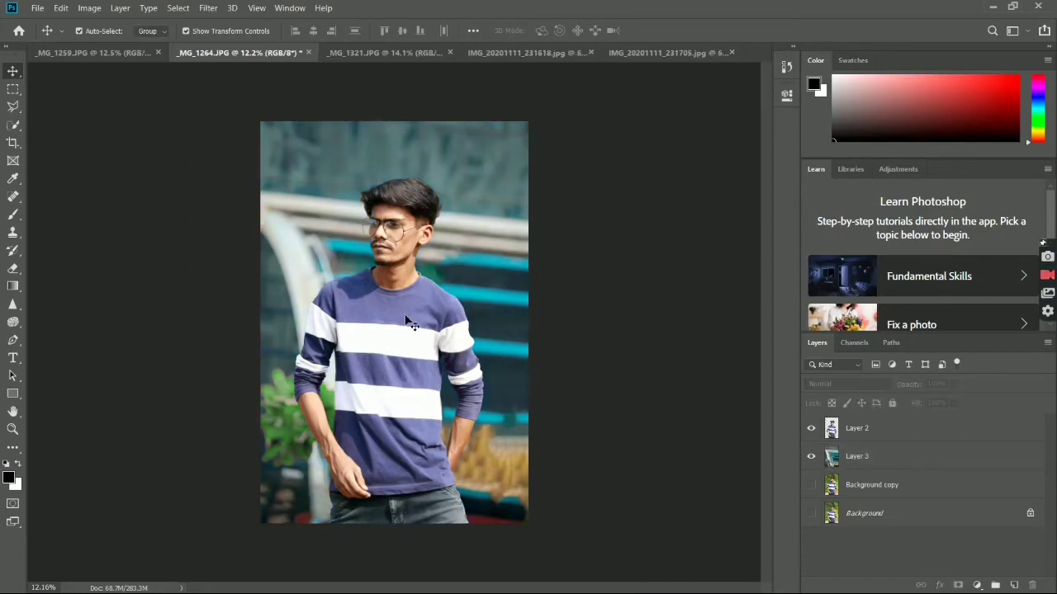
Step: Heal the blemish on the man's chin on Layer 2 using the Spot Healing Brush at 46 px
scroll(385, 277, "up", 2)
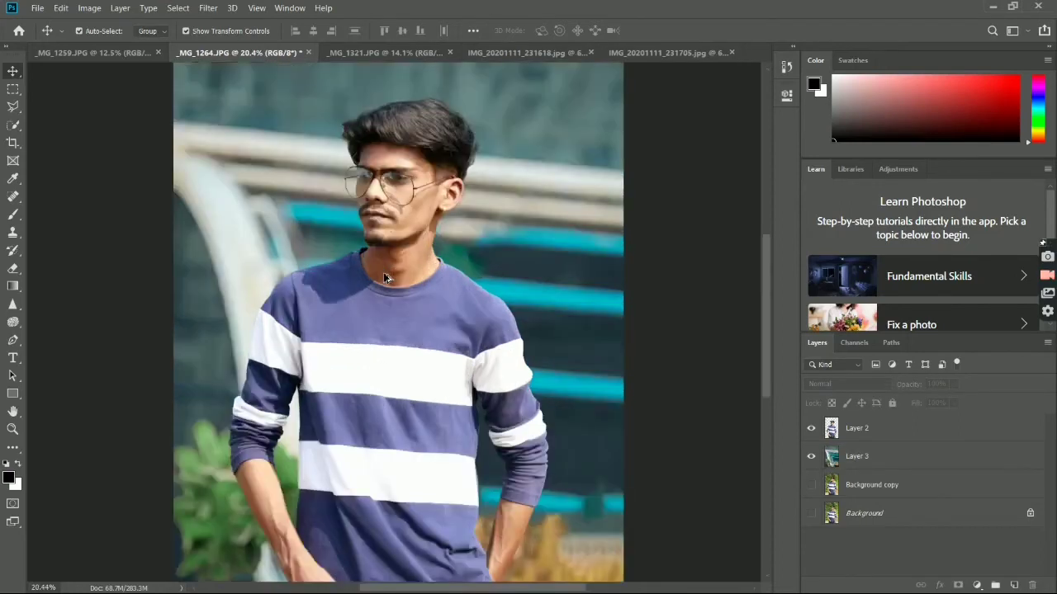
scroll(385, 278, "down", 2)
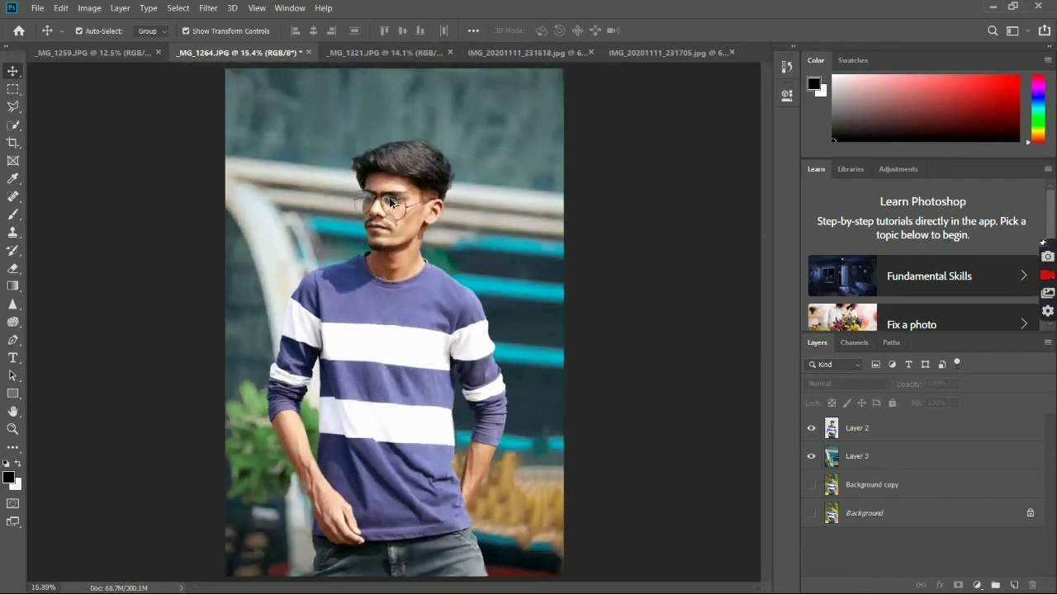
scroll(391, 202, "up", 2)
scroll(392, 202, "up", 2)
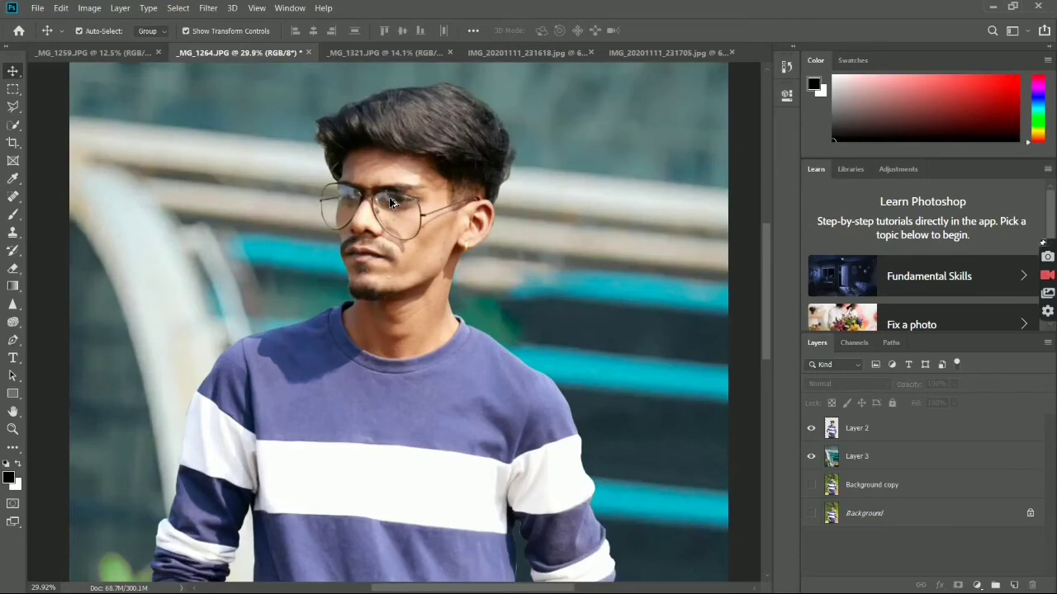
scroll(392, 201, "down", 6)
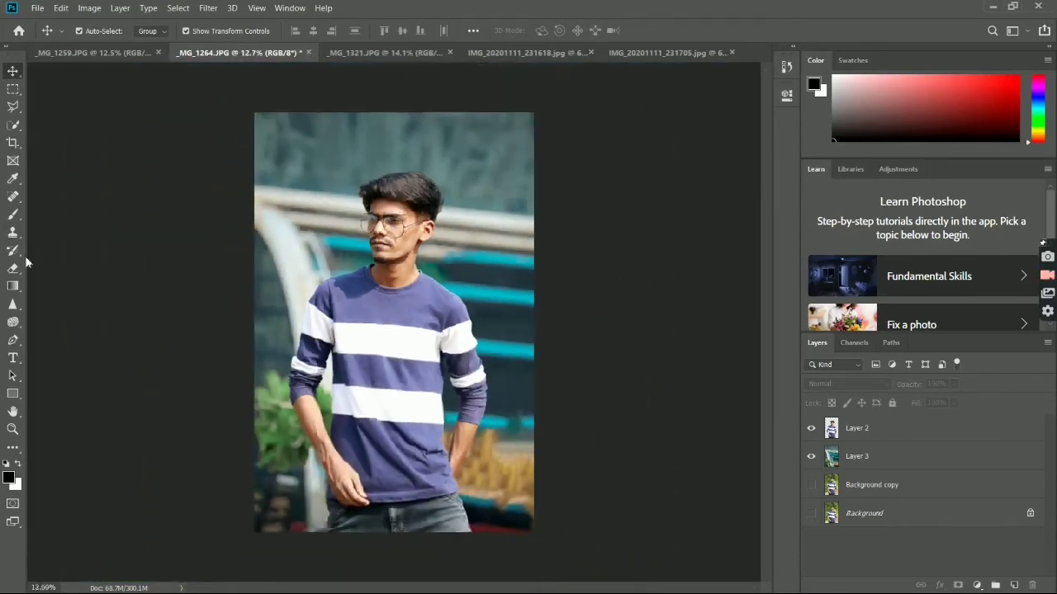
left_click(14, 198)
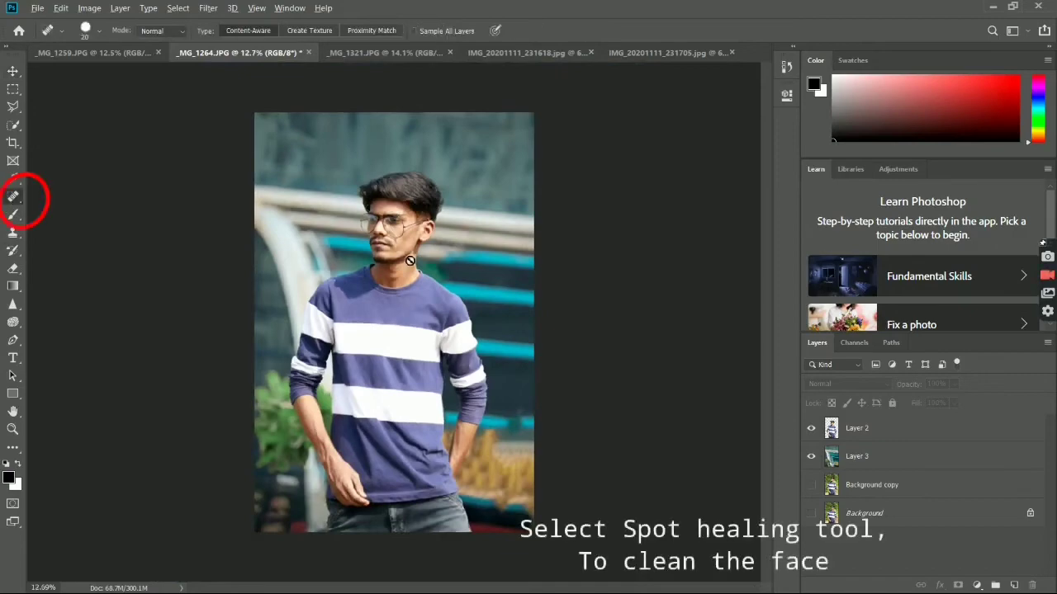
left_click(837, 436)
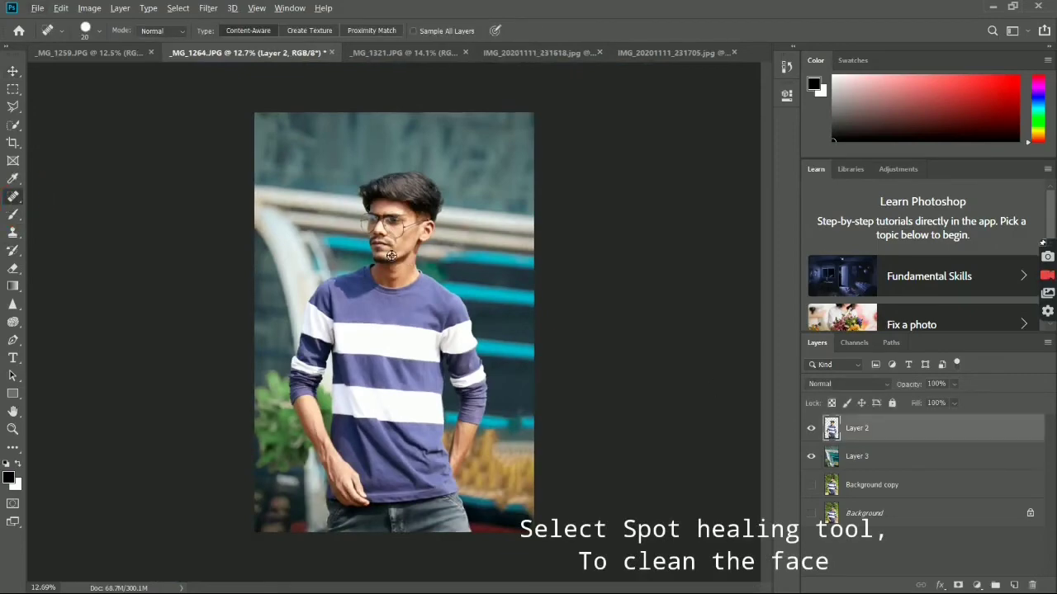
scroll(391, 255, "up", 3)
scroll(391, 255, "up", 8)
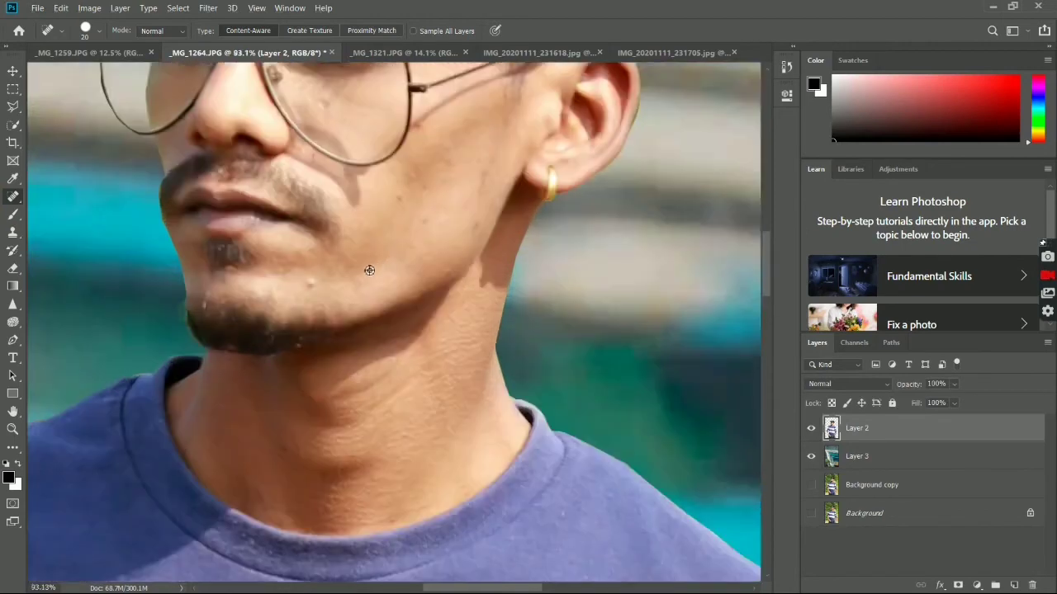
left_click(311, 285)
right_click(394, 247)
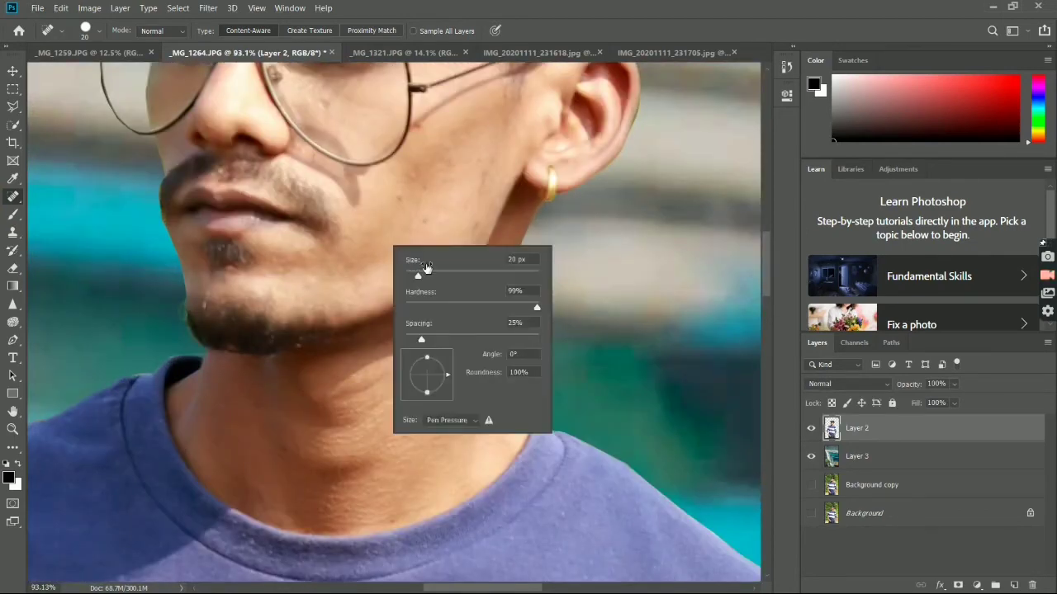
left_click(311, 281)
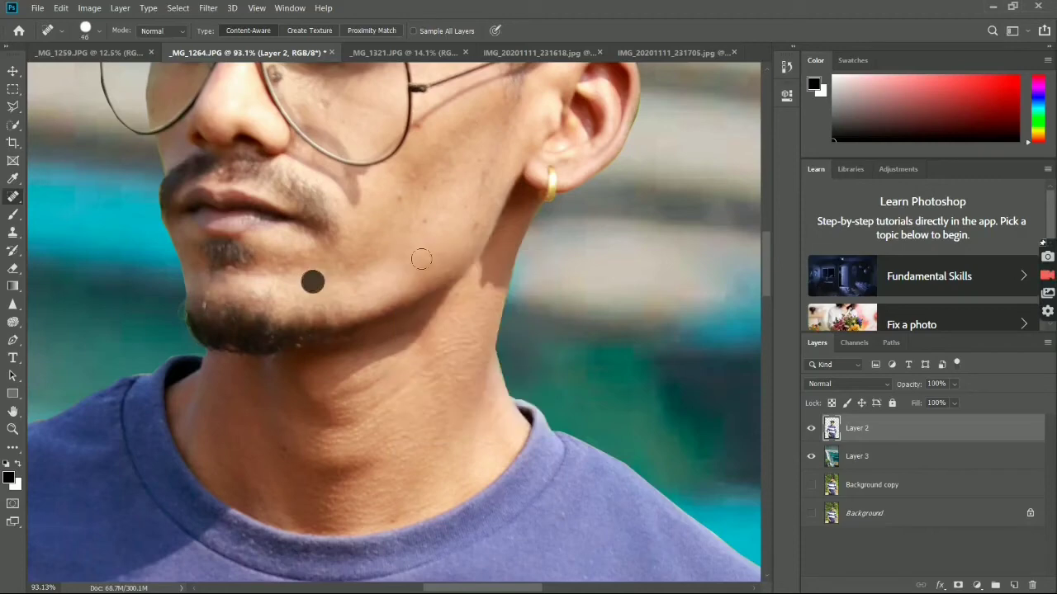
Step: Heal the dark spots across the man's cheek with the Spot Healing Brush
left_click(402, 198)
left_click(426, 193)
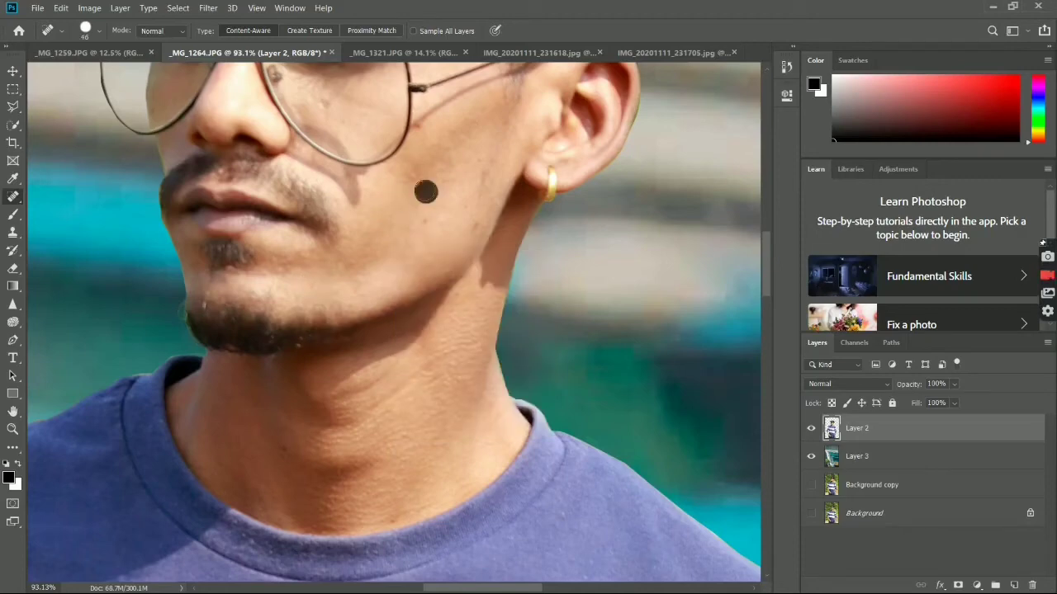
left_click(468, 224)
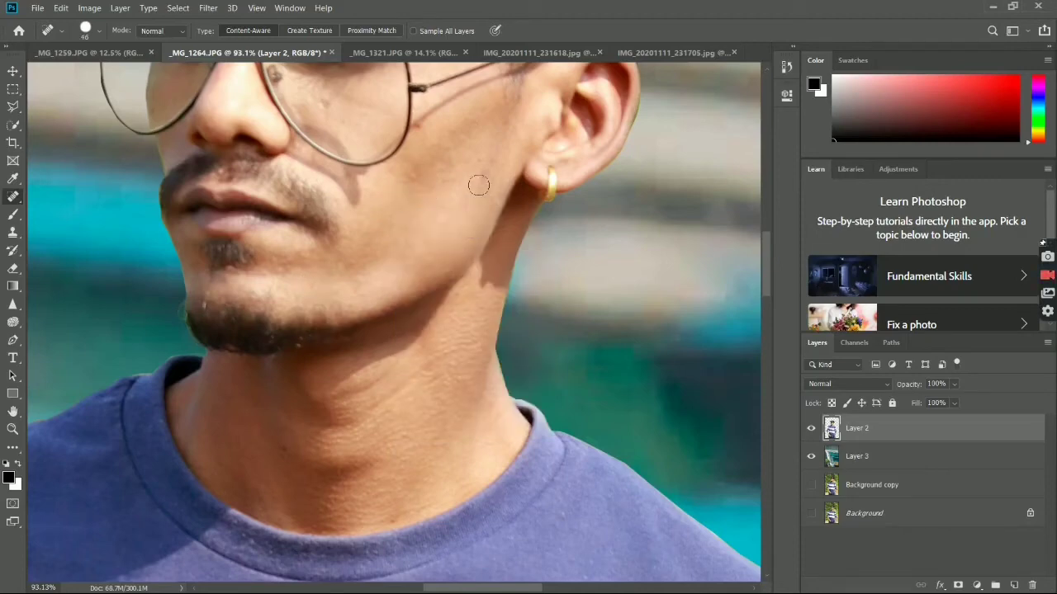
left_click(479, 184)
left_click(484, 167)
left_click(477, 161)
Step: Heal the blemishes on the man's forehead and above his eyebrows with the Spot Healing Brush
left_click_drag(391, 176, 426, 221)
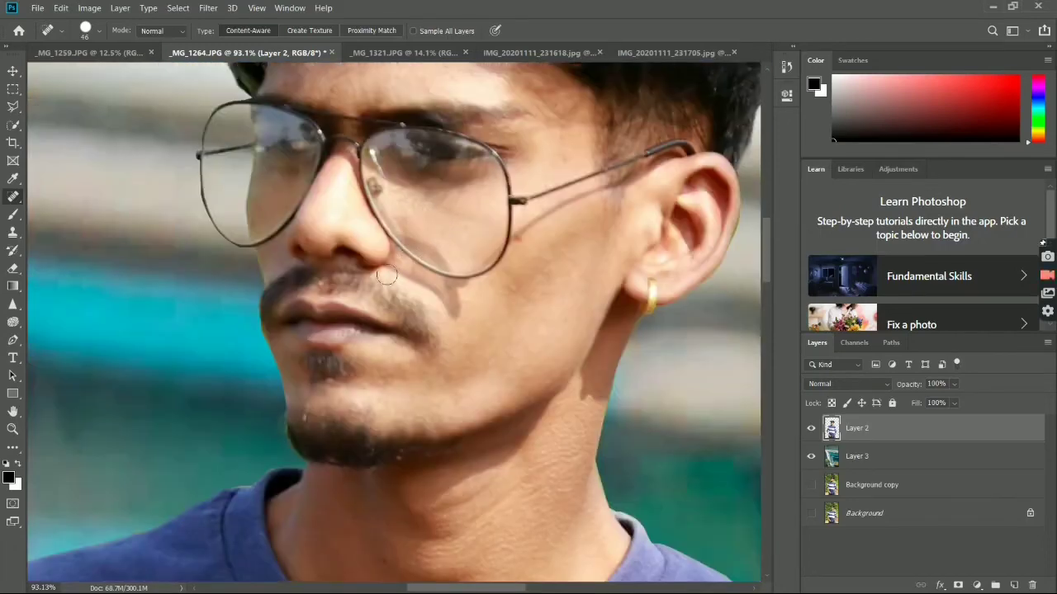
scroll(387, 276, "up", 3)
left_click(329, 184)
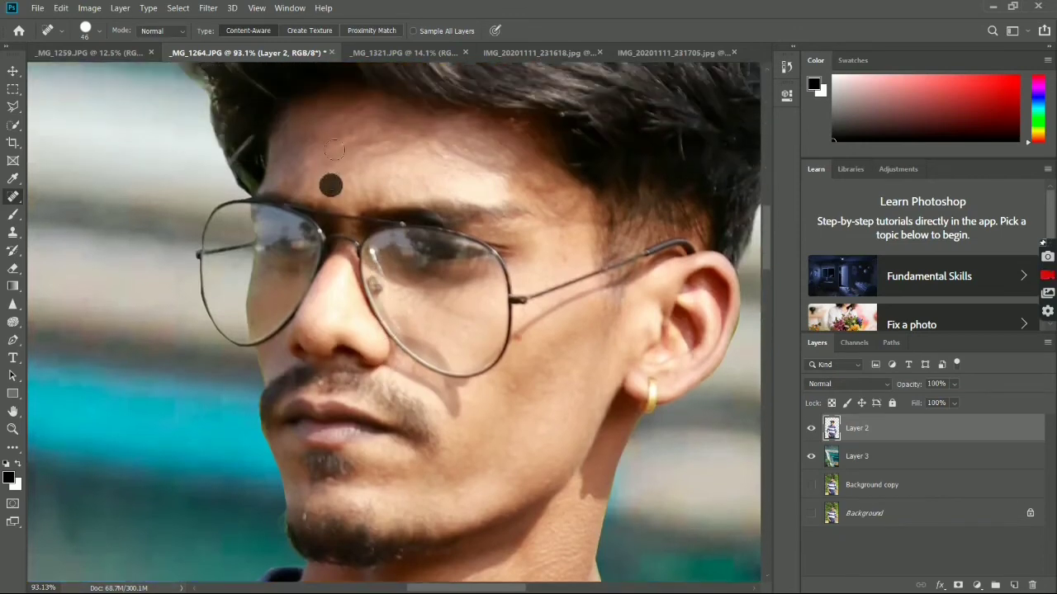
left_click(345, 131)
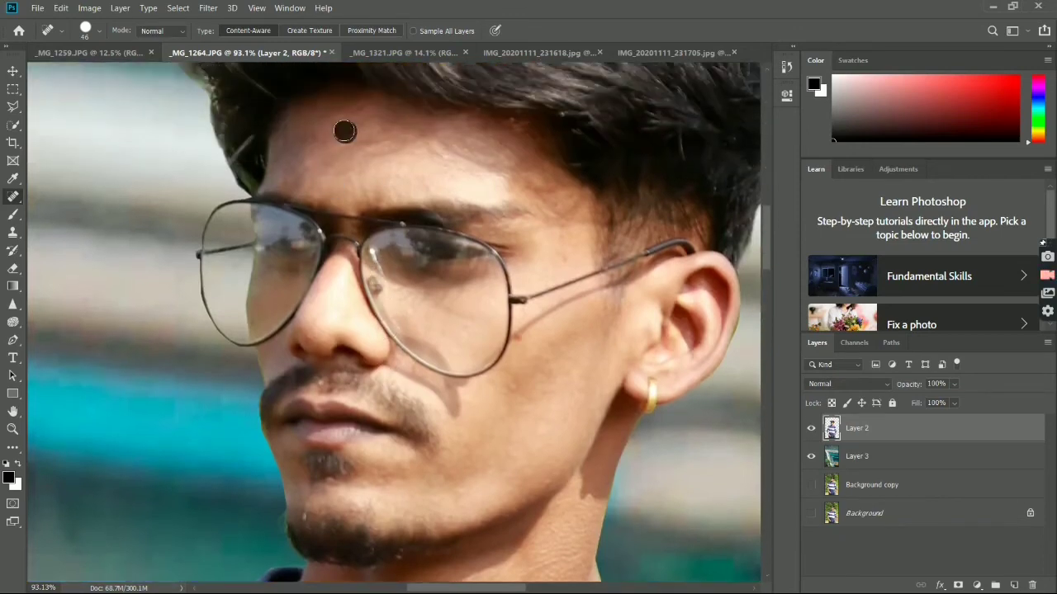
left_click(282, 179)
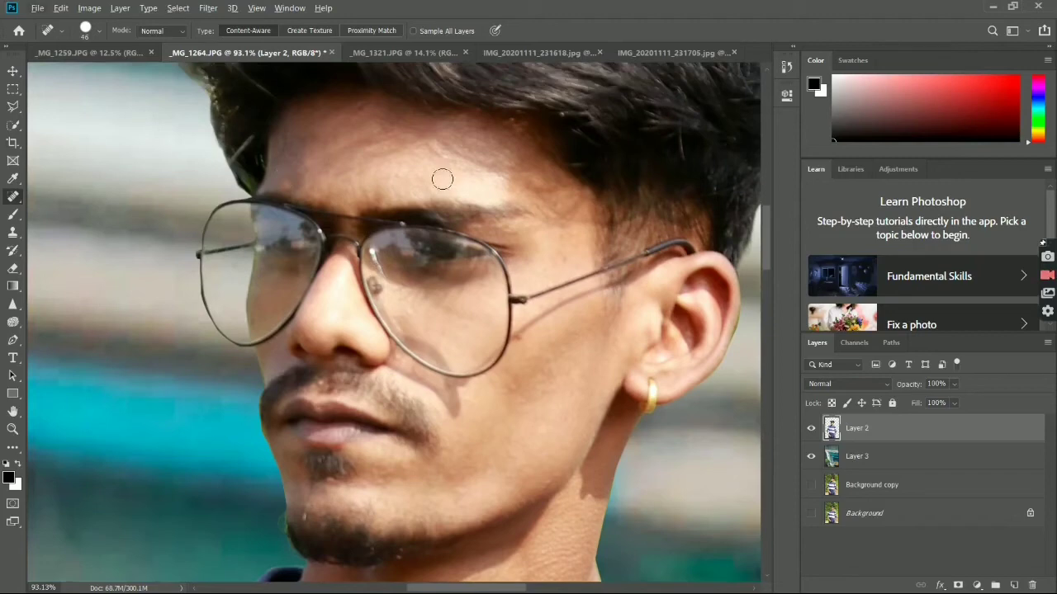
Step: Open the man's Layer 2 in the Camera Raw Filter and set Exposure -0.05, Contrast -5, Highlights -9, Shadows +15 and Whites +13
scroll(446, 188, "down", 4)
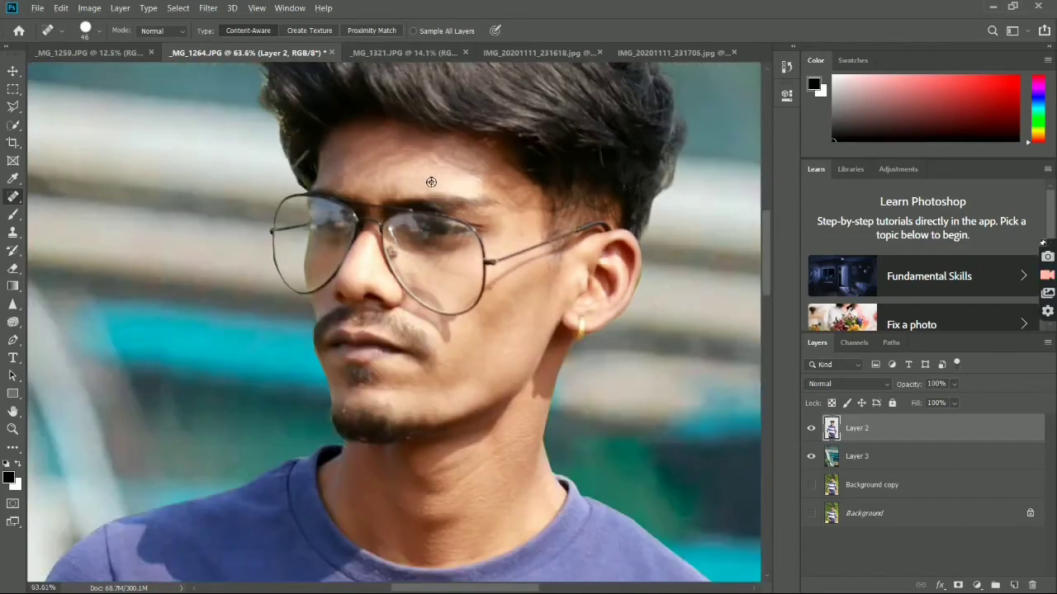
scroll(479, 217, "down", 3)
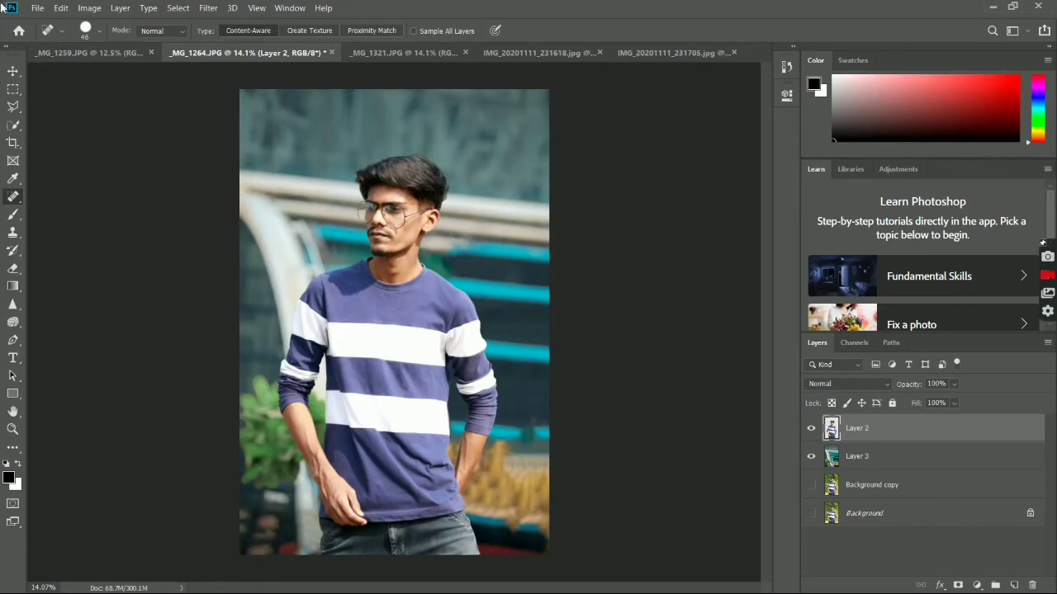
left_click(208, 9)
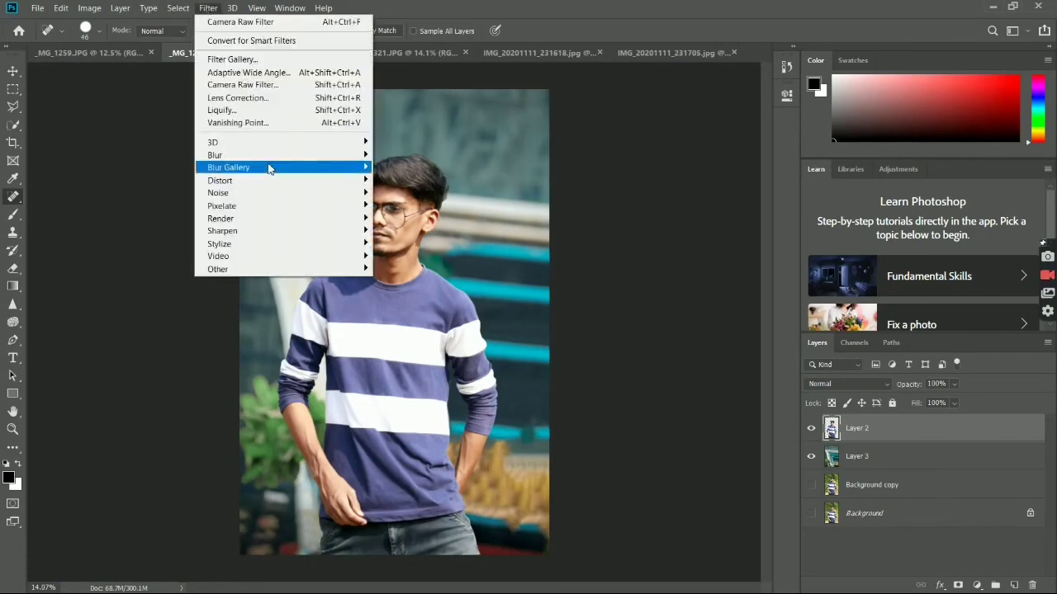
mouse_move(265, 156)
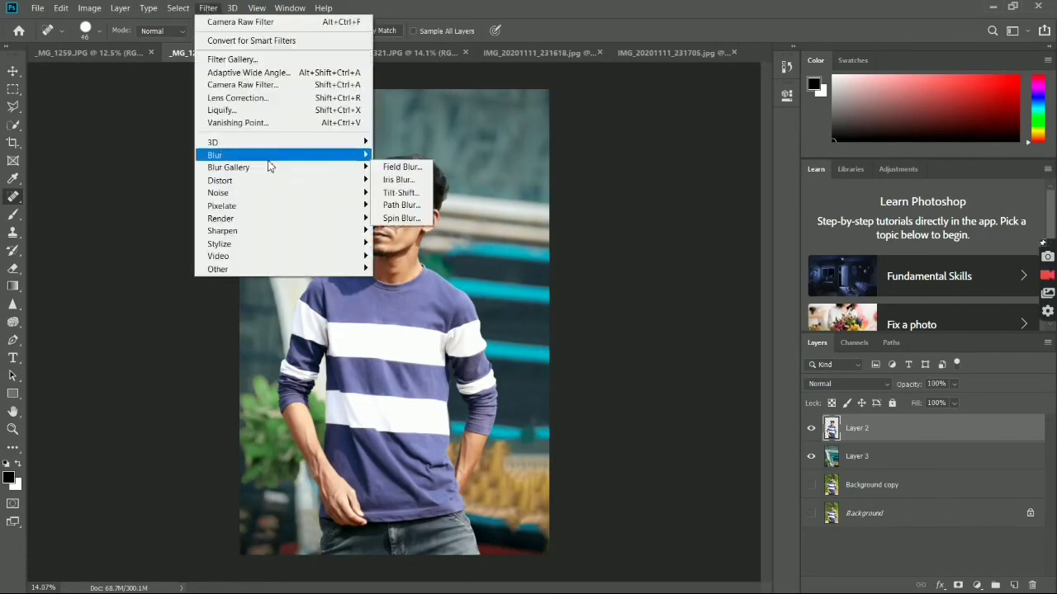
left_click(244, 85)
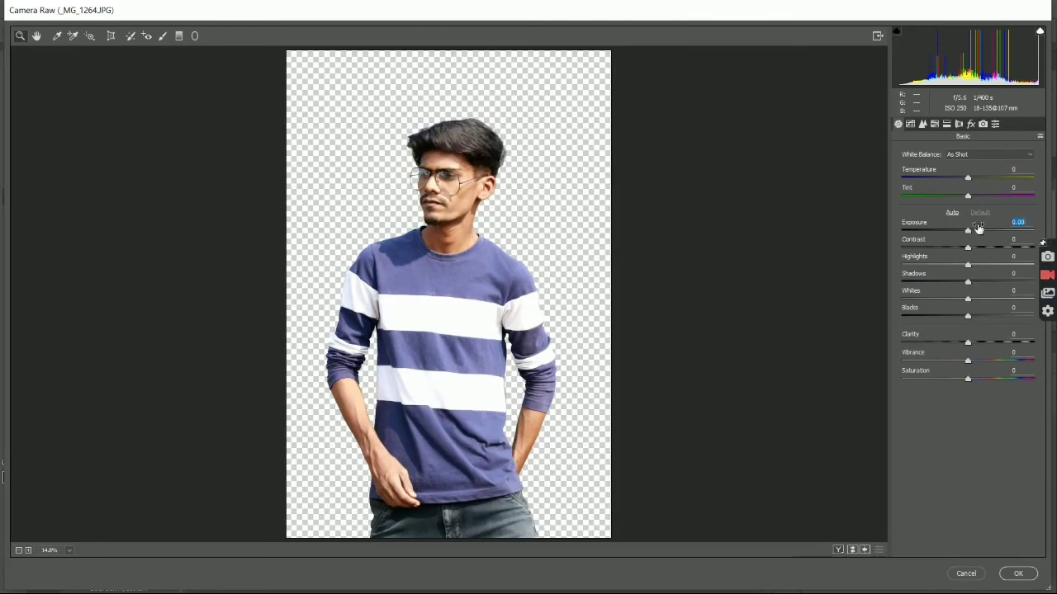
left_click_drag(978, 228, 976, 245)
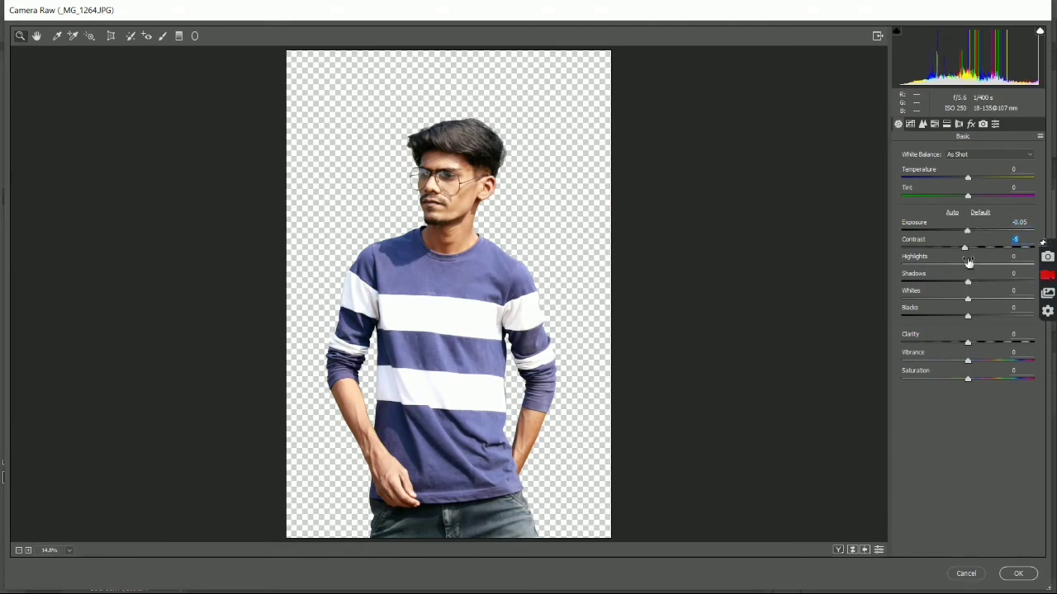
left_click_drag(968, 261, 977, 294)
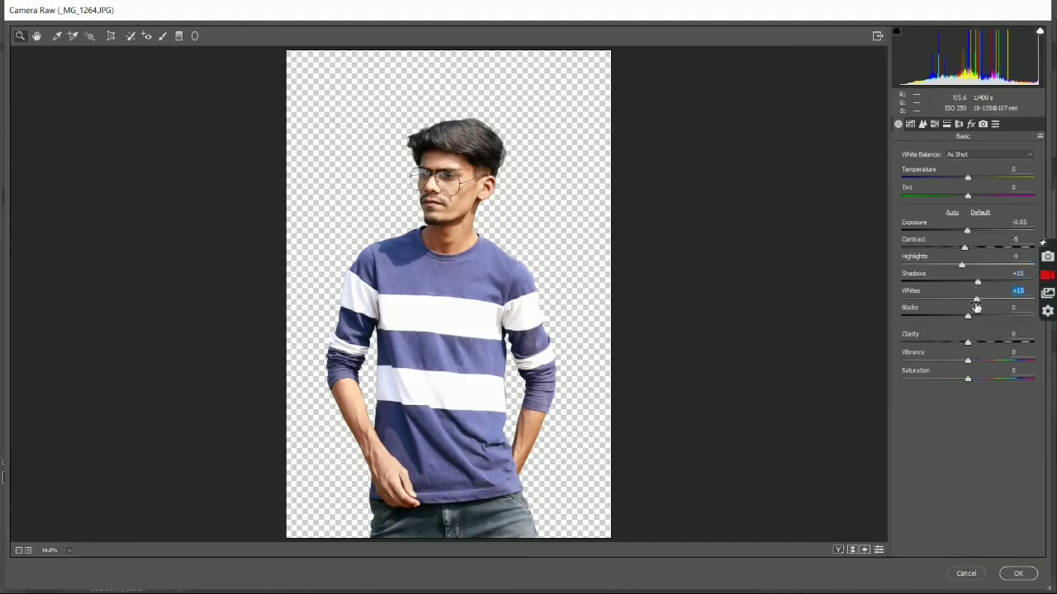
Step: Set Clarity to +5 and the HSL saturation of Reds to +4, Oranges -6, Aquas +16, Blues +37 and Purples +4
left_click_drag(966, 337, 970, 338)
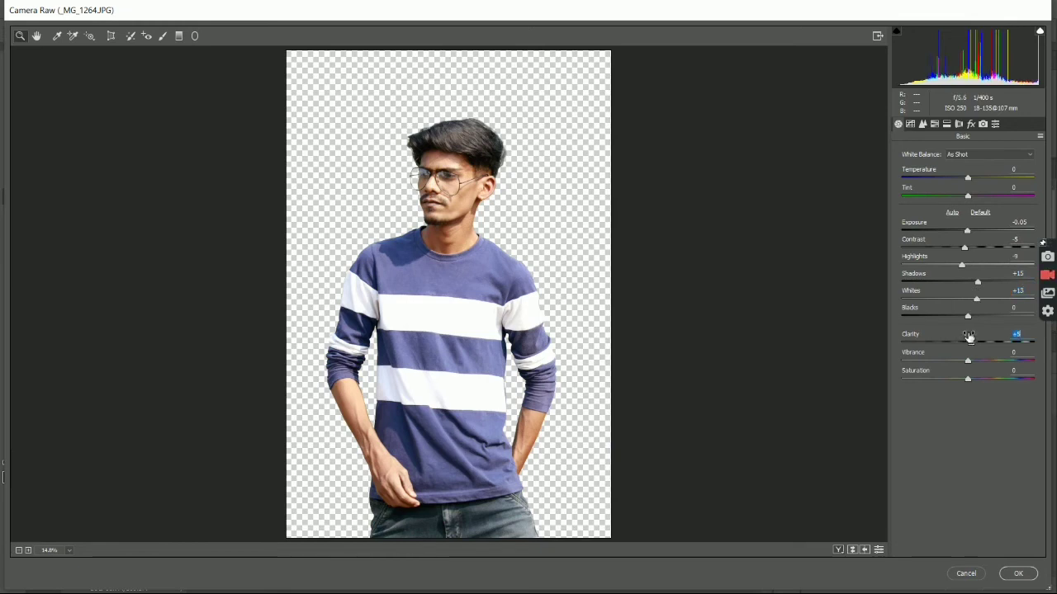
left_click(922, 124)
left_click(934, 124)
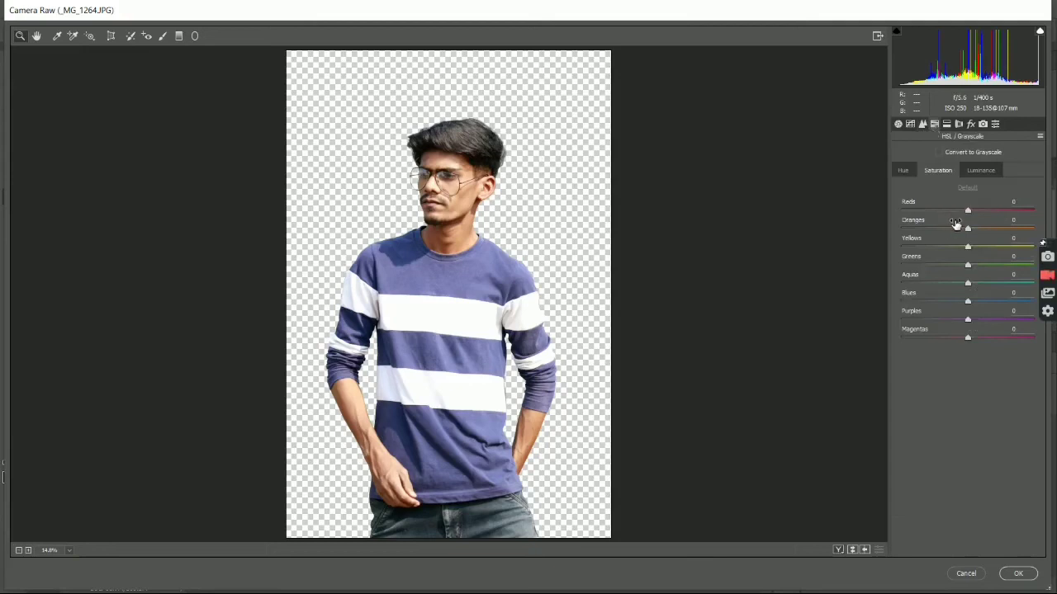
left_click_drag(955, 223, 969, 209)
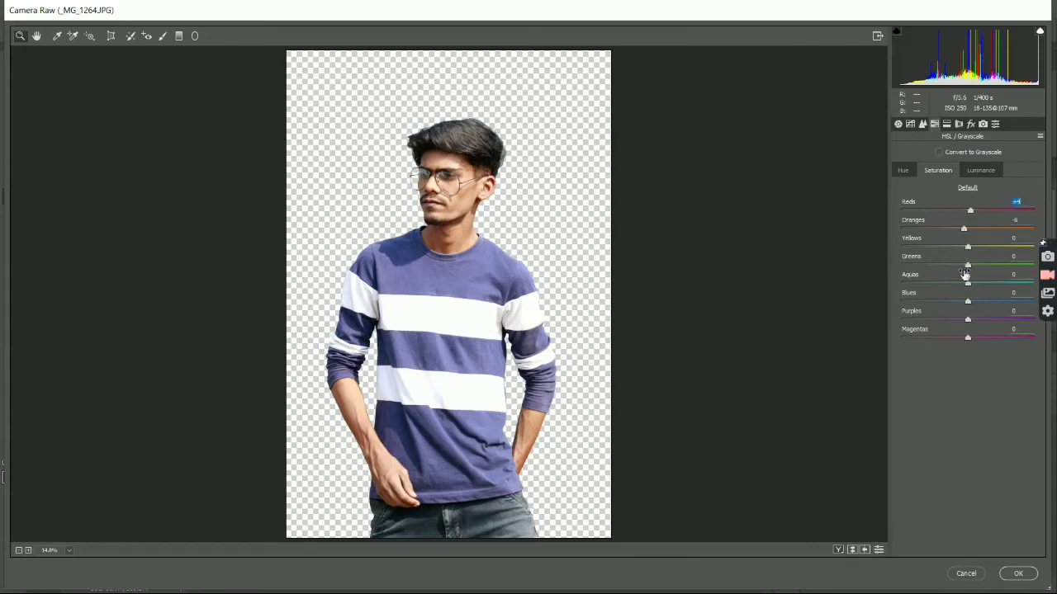
left_click_drag(967, 283, 975, 283)
mouse_move(967, 299)
left_mouse_down()
mouse_move(1048, 299)
mouse_move(1006, 298)
mouse_move(970, 320)
left_mouse_up()
Step: Reset Clarity to 0 and apply the Camera Raw adjustments to the man's layer
left_click(420, 216)
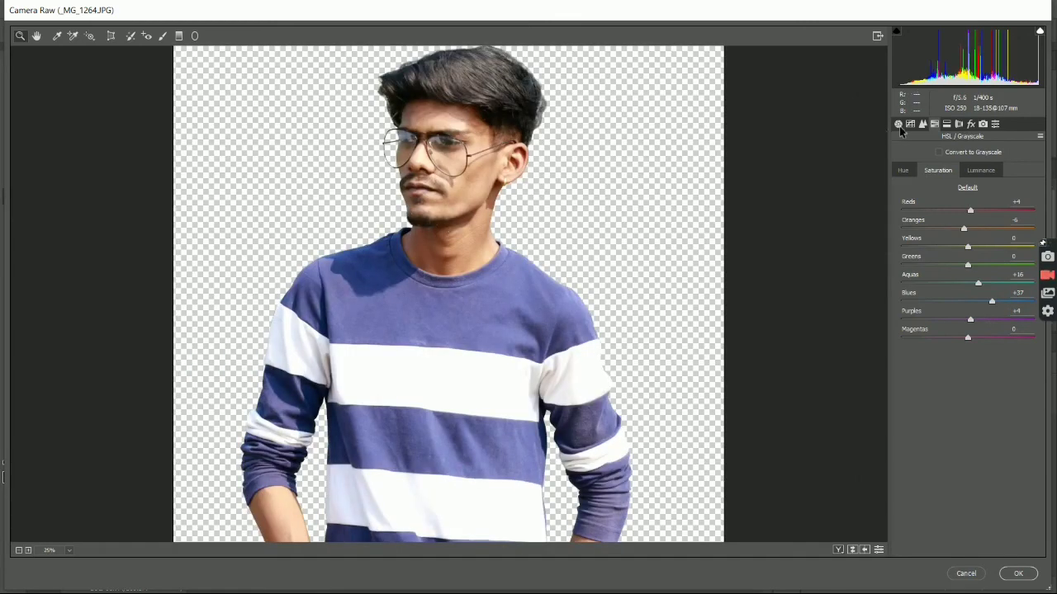
left_click(898, 125)
left_click(971, 340)
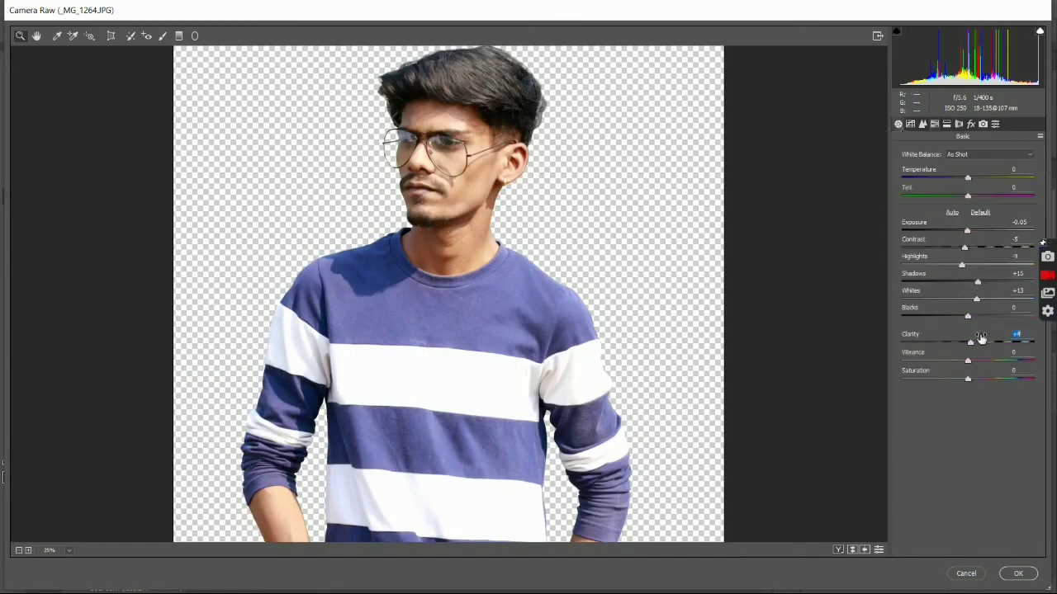
double_click(979, 338)
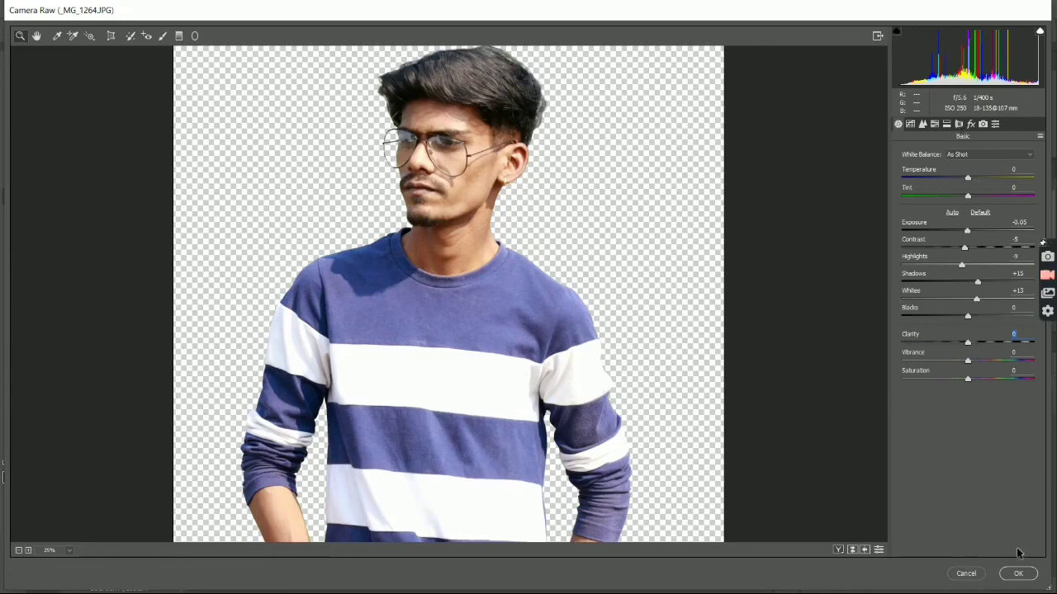
left_click(1018, 573)
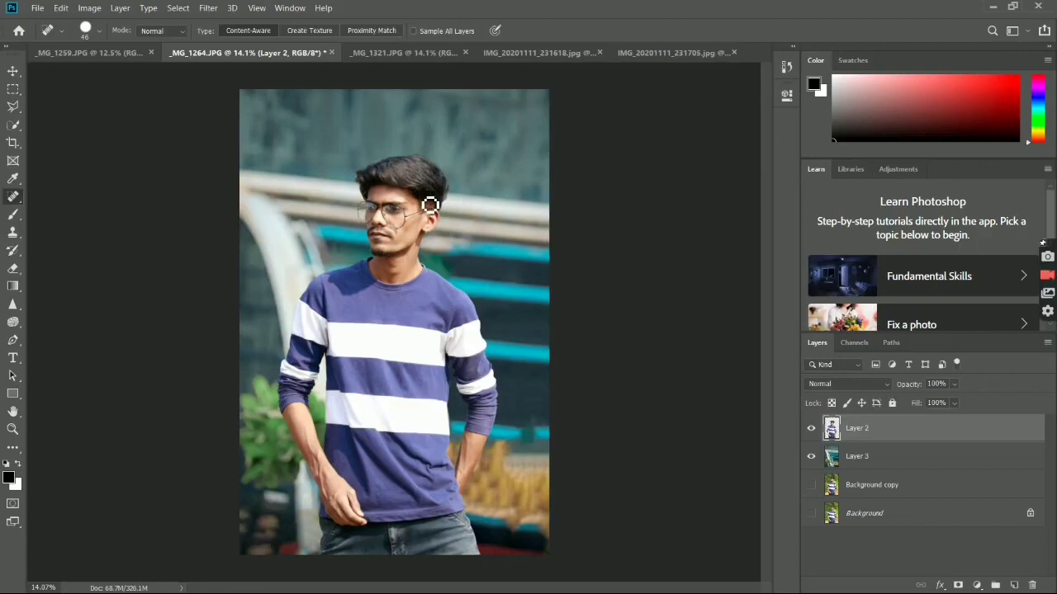
Step: Compare the composite with the original photo by showing only the Background copy layer and restoring the previous layer visibility
left_click(811, 488, "alt")
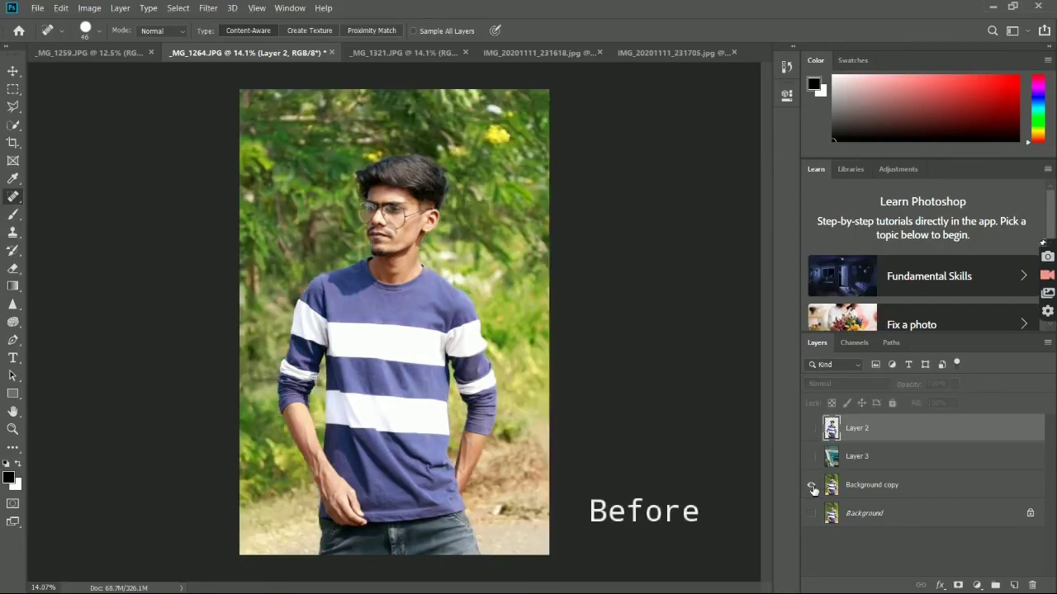
left_click(812, 489, "alt")
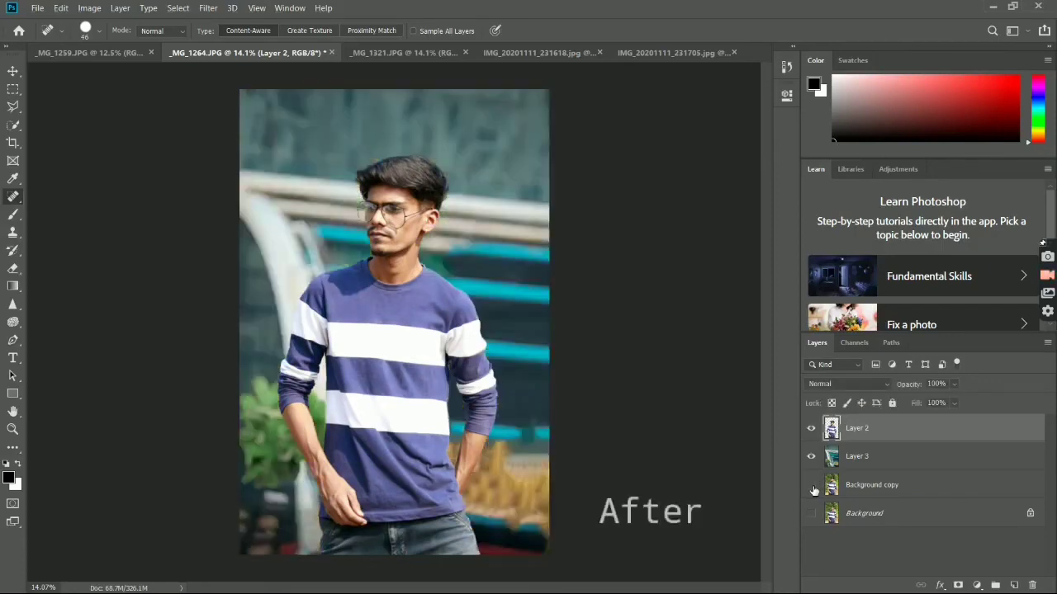